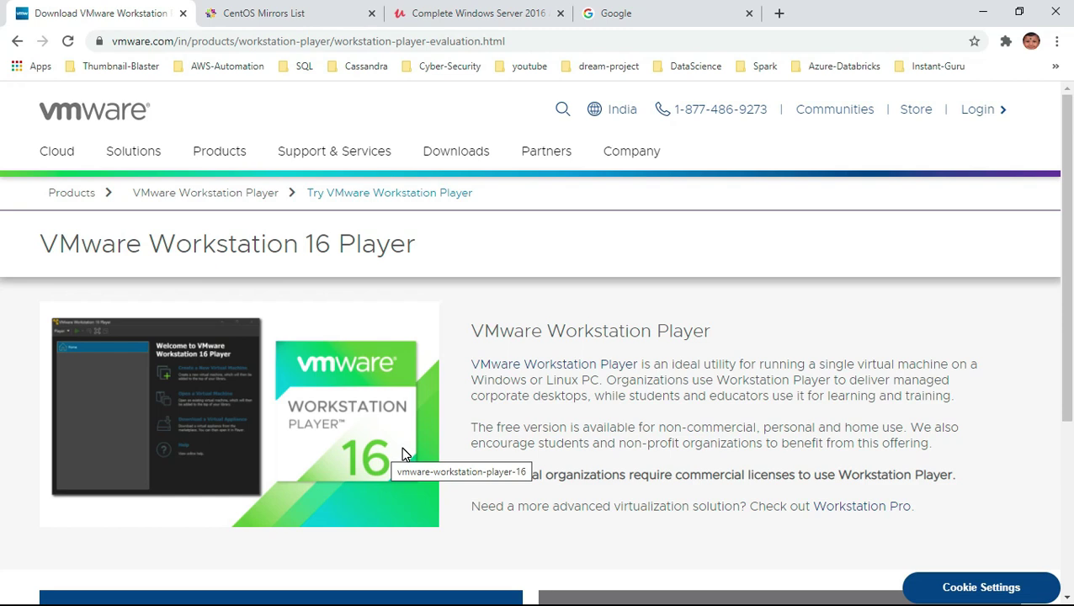
- Leave the browser and launch VMware Workstation 16 Player from the desktop, placing its window nearer the middle of the screen
{"action": "scroll", "coordinate": [462, 349], "scroll_direction": "down", "scroll_amount": 3}
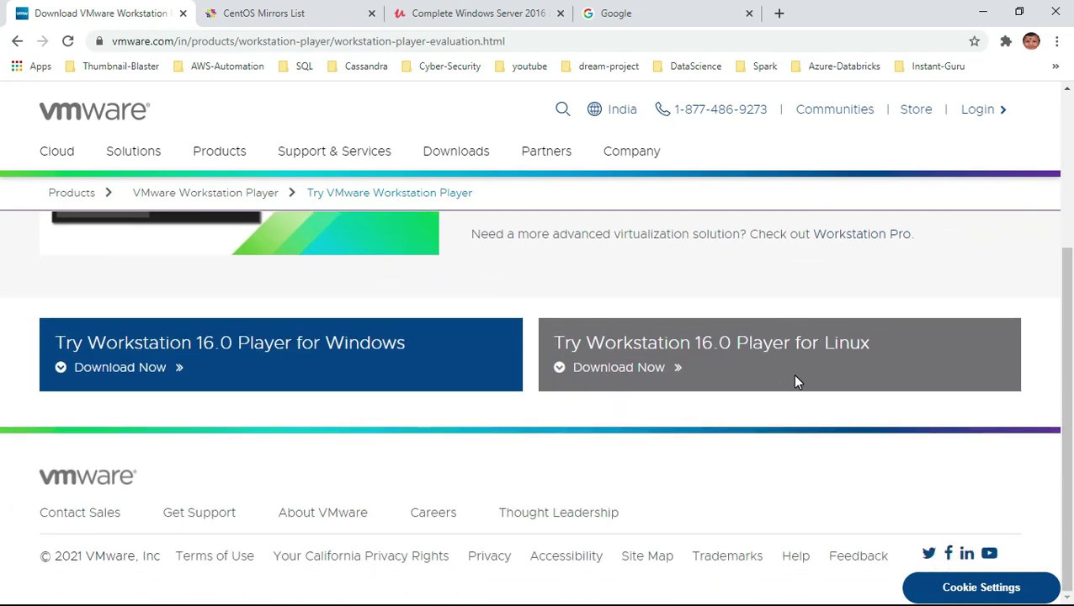
{"action": "scroll", "coordinate": [796, 381], "scroll_direction": "up", "scroll_amount": 3}
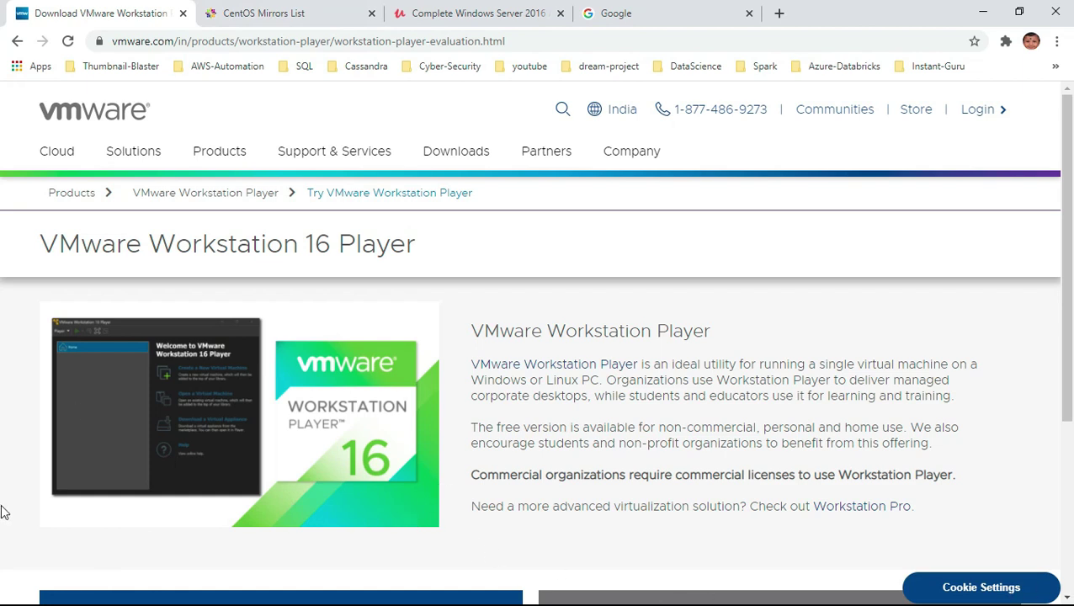
{"action": "left_click", "coordinate": [982, 12]}
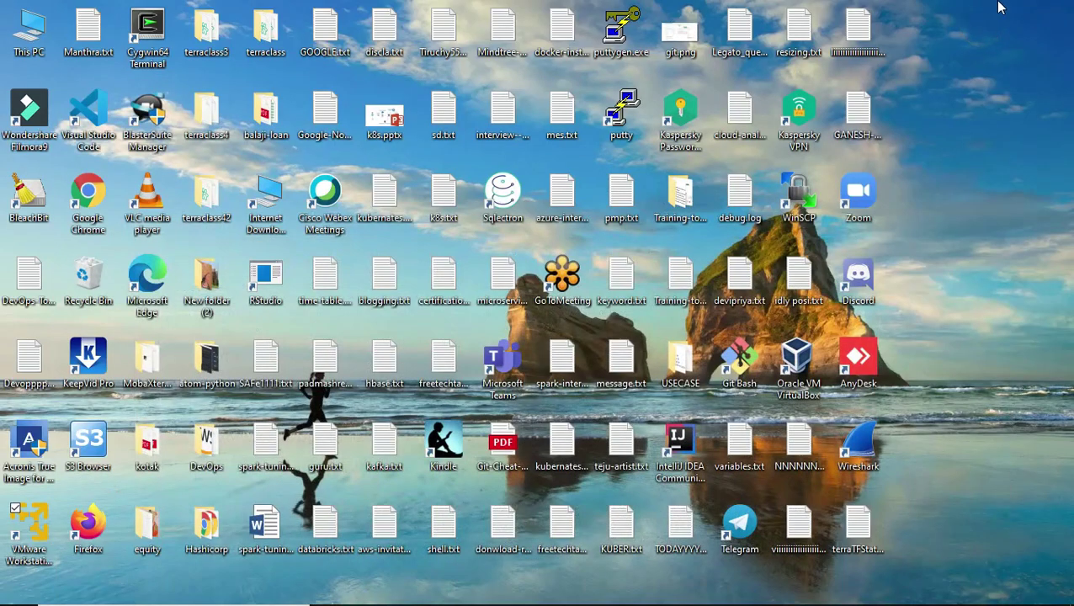
{"action": "left_click", "coordinate": [48, 530]}
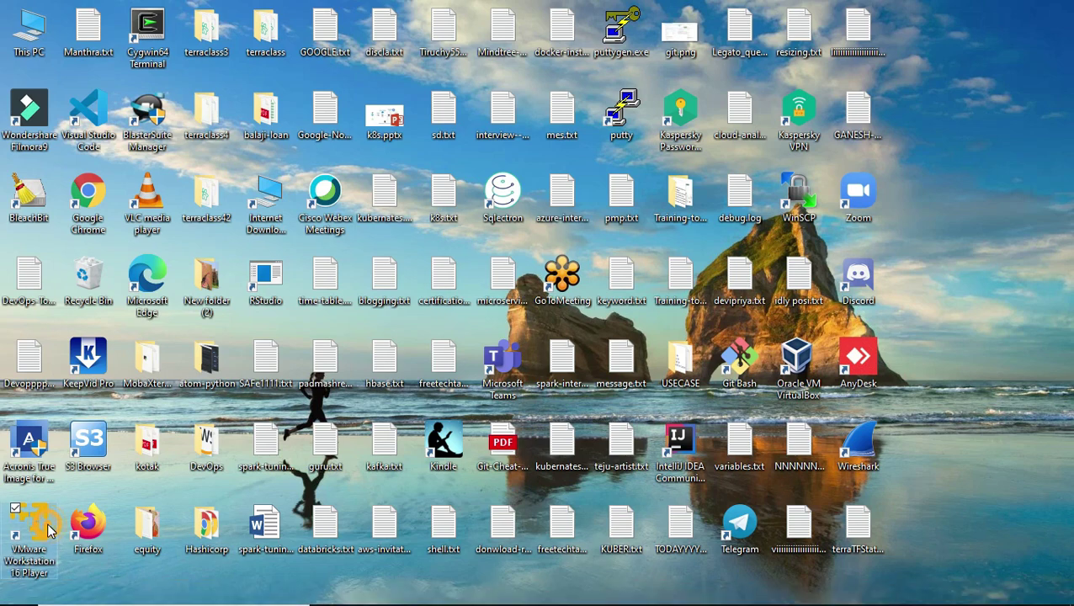
{"action": "double_click", "coordinate": [48, 531]}
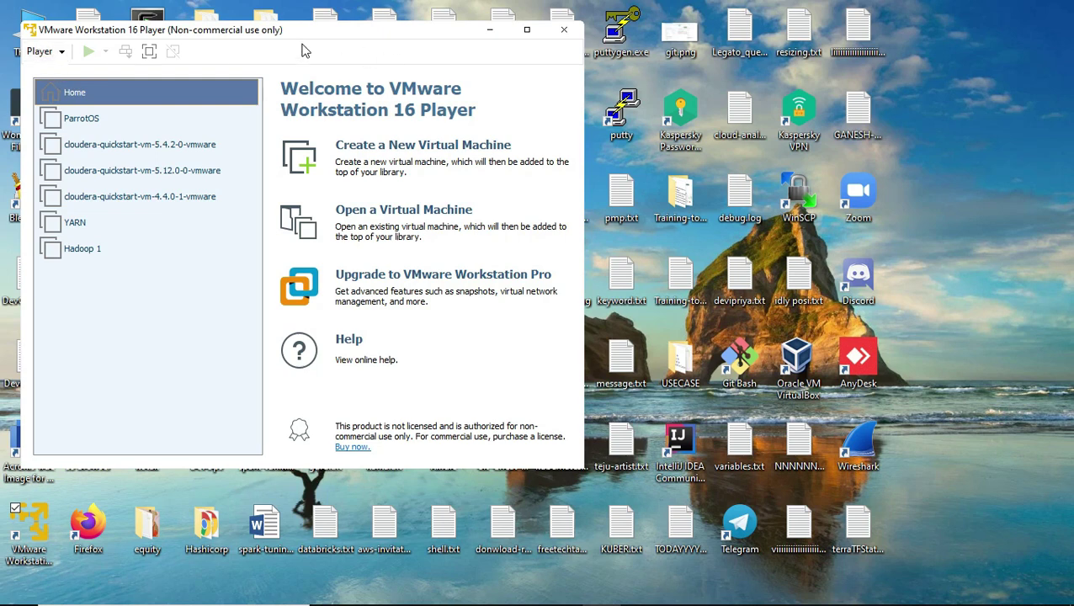
{"action": "left_click_drag", "start_coordinate": [308, 38], "coordinate": [454, 58]}
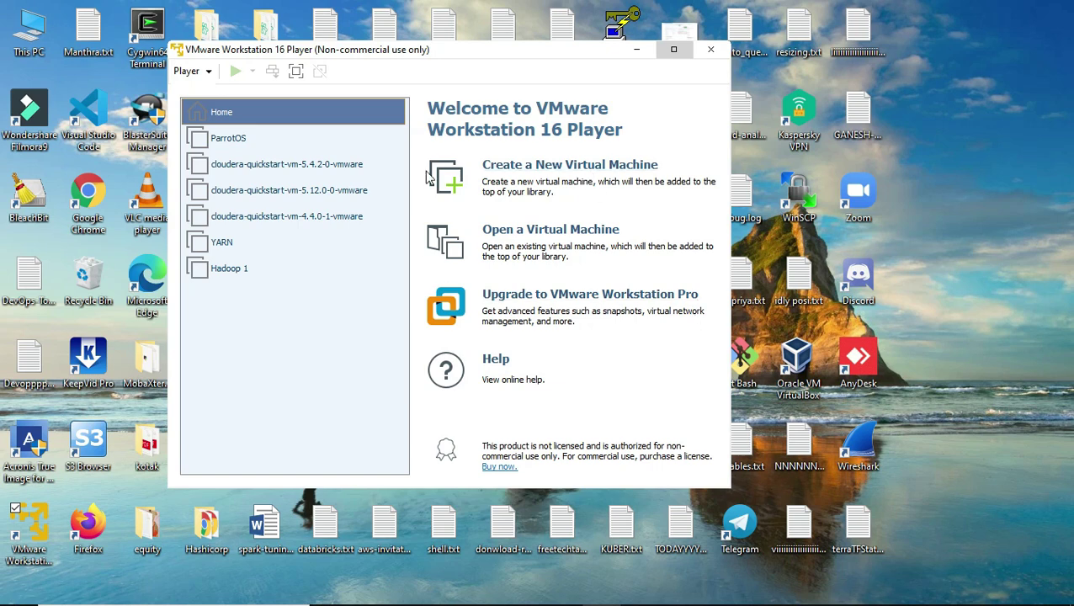
- Start a new virtual machine with the operating system to install later, choosing Linux and CentOS 8 64-bit as the guest
{"action": "left_click", "coordinate": [571, 166]}
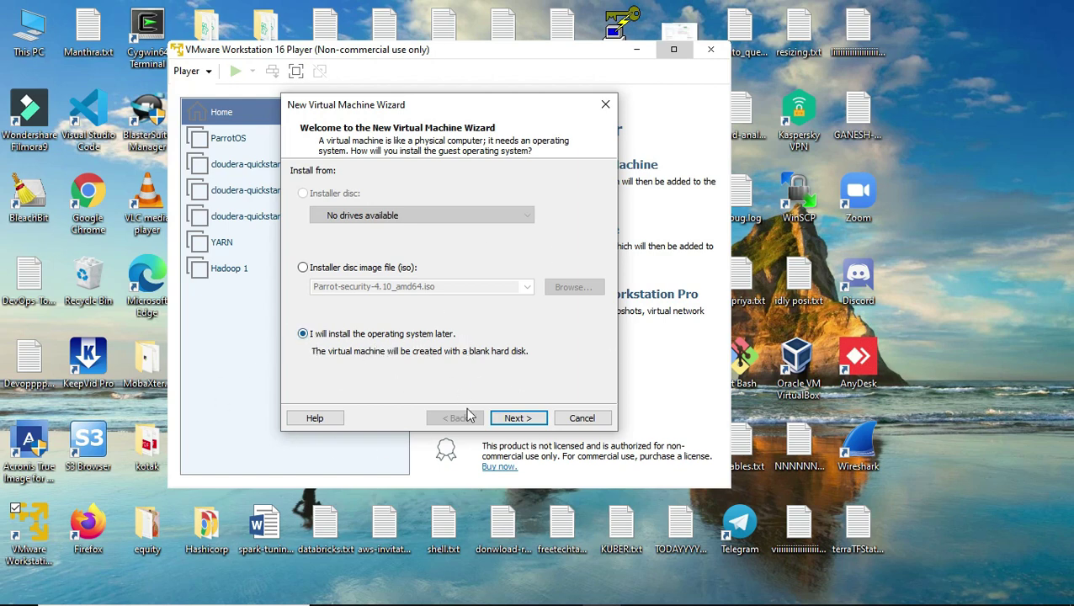
{"action": "left_click", "coordinate": [522, 420]}
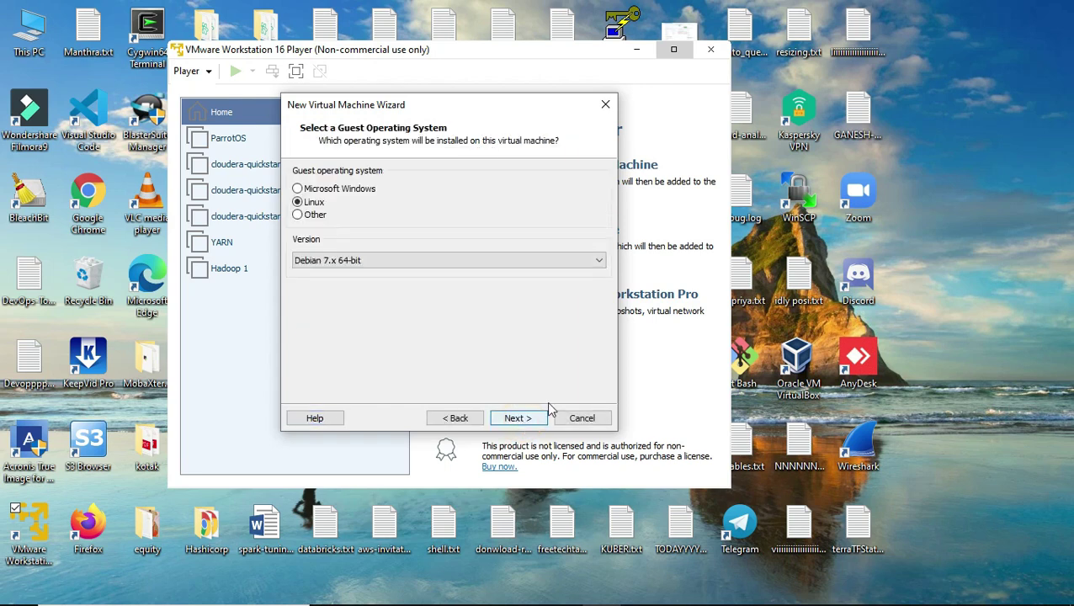
{"action": "left_click", "coordinate": [360, 263]}
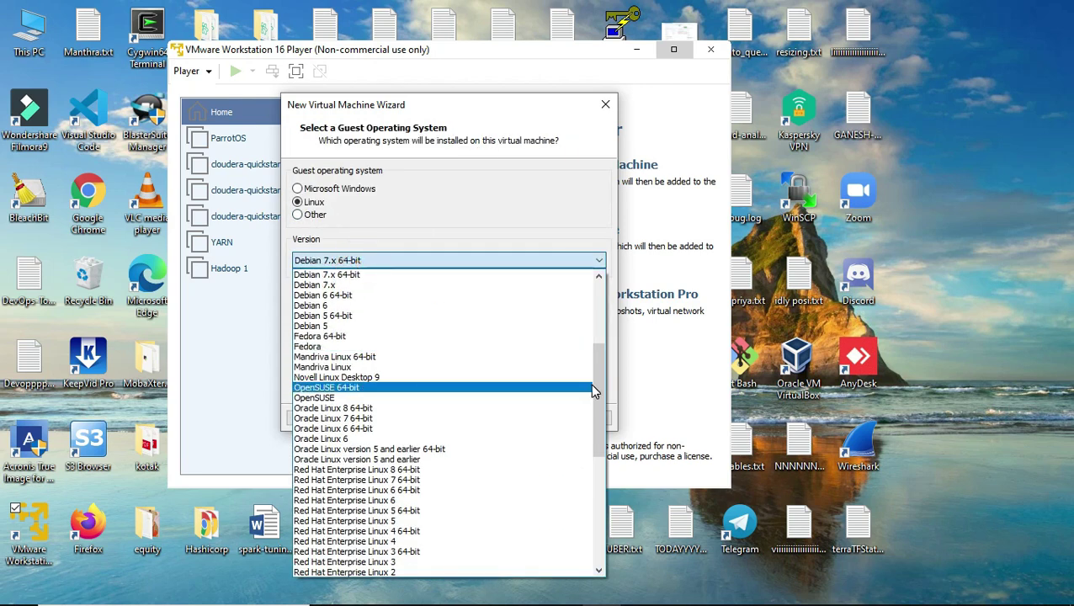
{"action": "scroll", "coordinate": [600, 390], "scroll_direction": "up", "scroll_amount": 5}
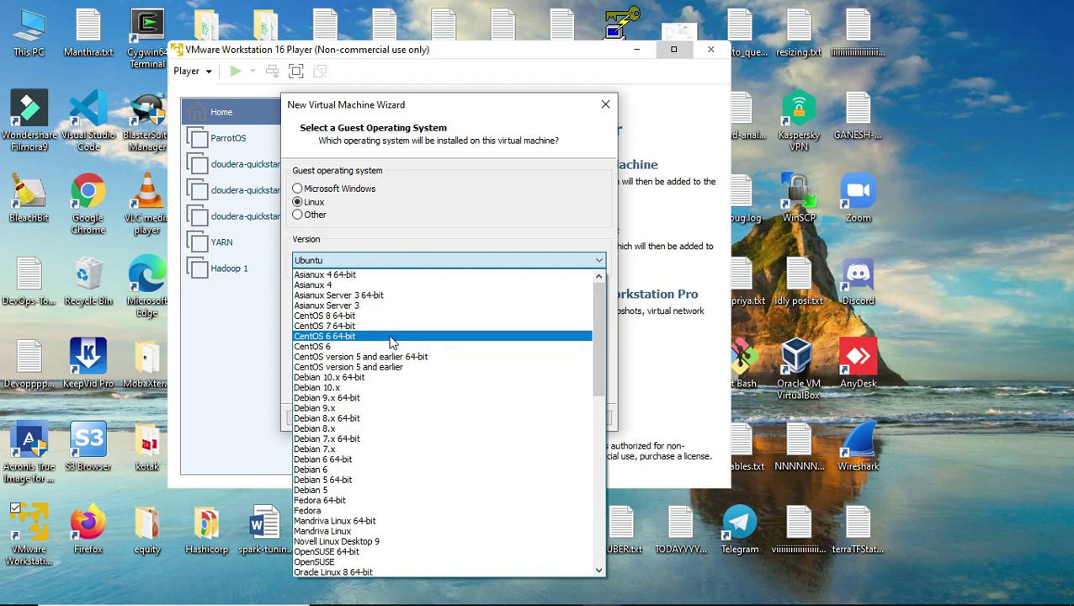
{"action": "left_click", "coordinate": [353, 316]}
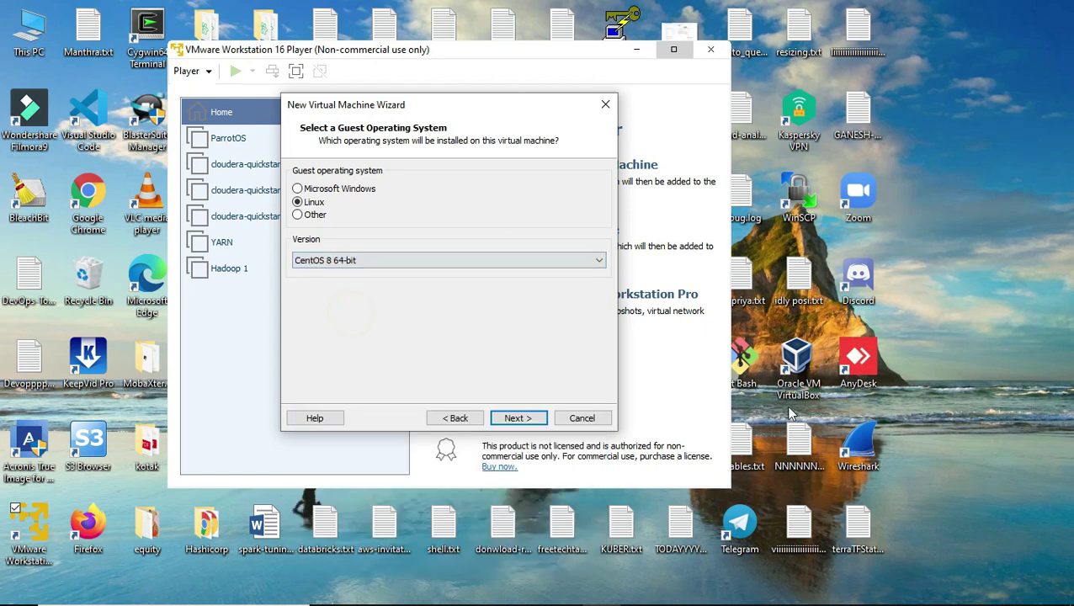
{"action": "left_click", "coordinate": [515, 418]}
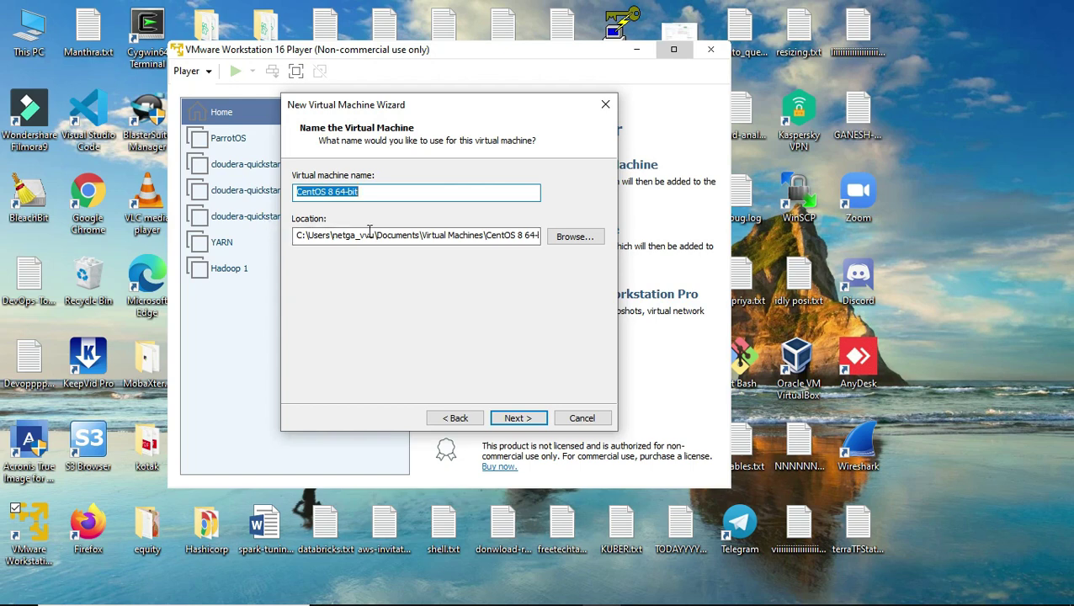
{"action": "left_click_drag", "start_coordinate": [297, 235], "coordinate": [593, 244]}
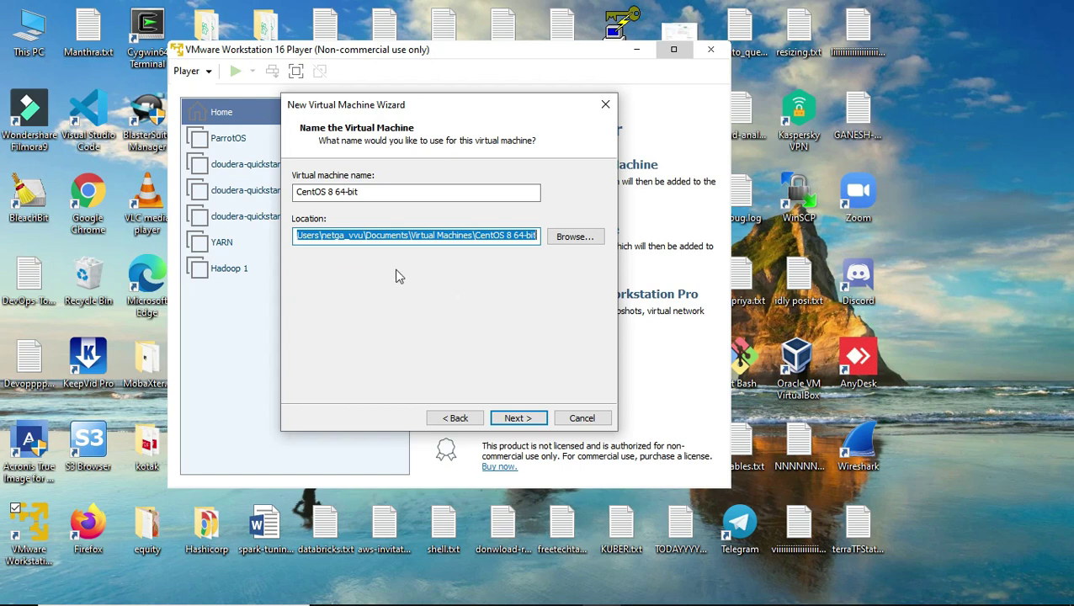
{"action": "left_click", "coordinate": [376, 237]}
{"action": "key", "text": "shift+Home"}
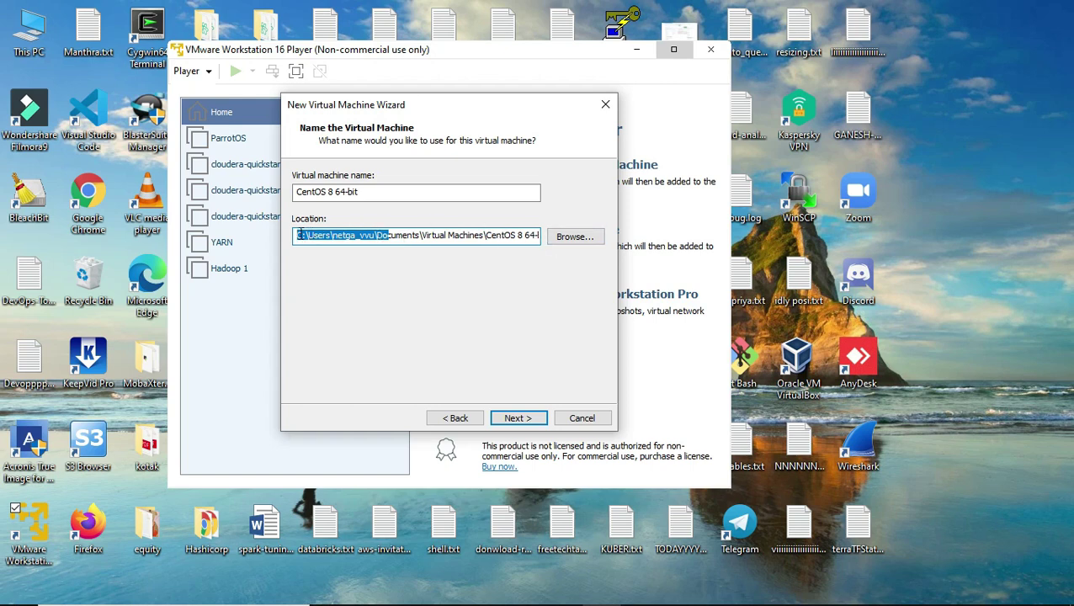
{"action": "left_click_drag", "start_coordinate": [515, 236], "coordinate": [183, 201]}
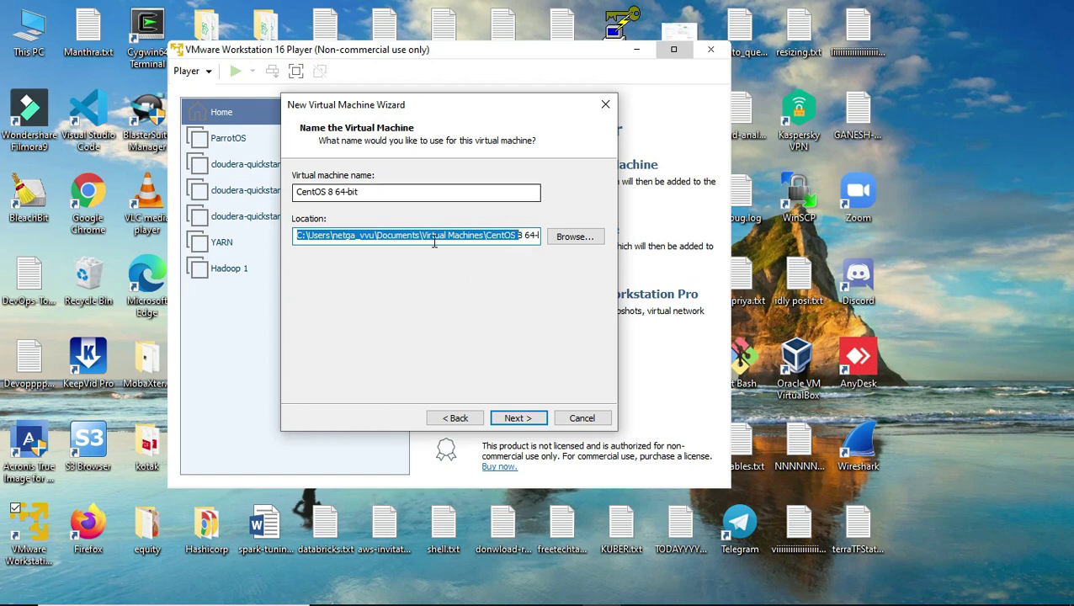
- Set the virtual machine's location to E:\Free-Tech-Tamil\Linux-Admin\centOS8 and accept the name CentOS 8 64-bit
{"action": "left_click", "coordinate": [576, 239]}
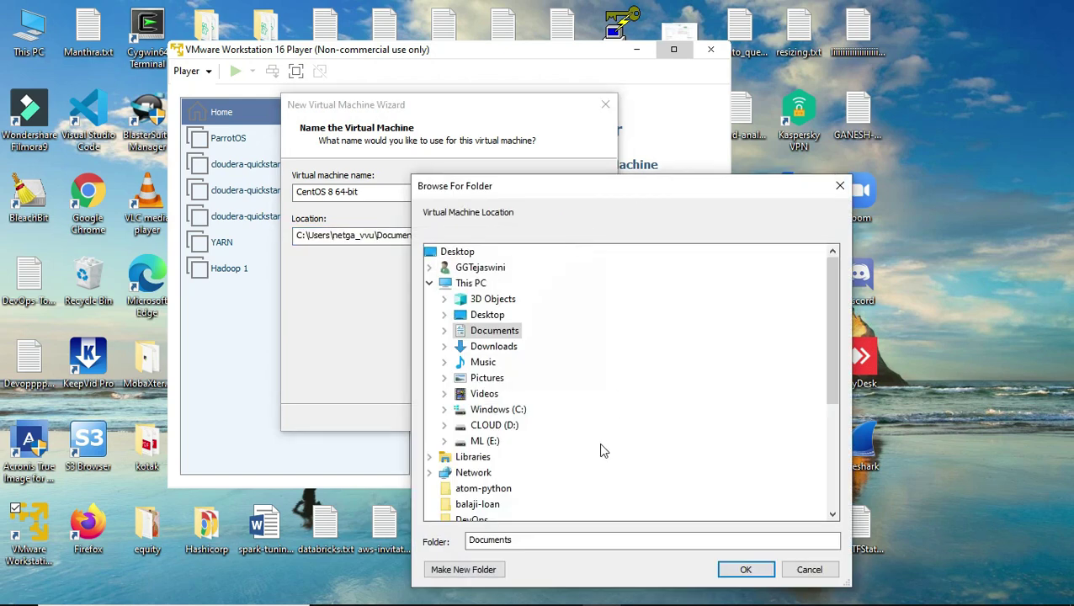
{"action": "double_click", "coordinate": [487, 440]}
{"action": "scroll", "coordinate": [651, 449], "scroll_direction": "down", "scroll_amount": 3}
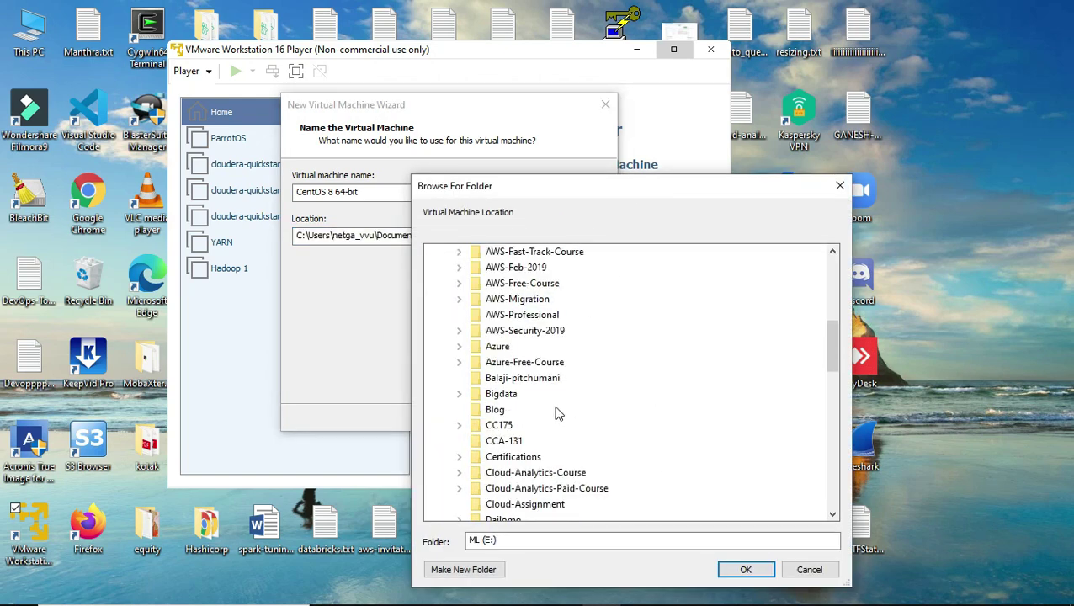
{"action": "left_click", "coordinate": [531, 379]}
{"action": "left_click", "coordinate": [500, 395]}
{"action": "key", "text": "f"}
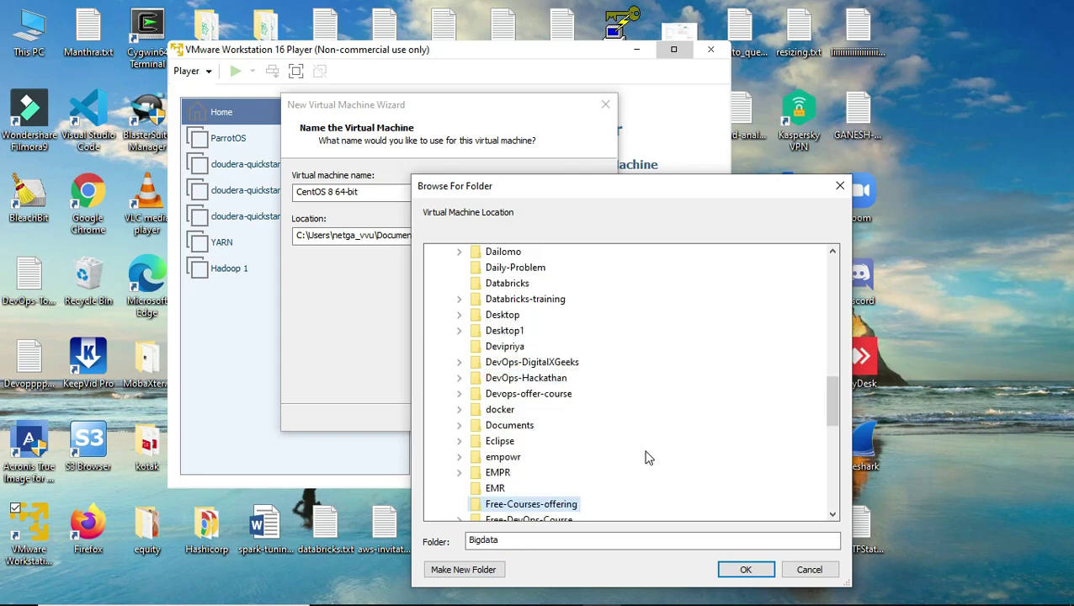
{"action": "scroll", "coordinate": [628, 480], "scroll_direction": "down", "scroll_amount": 2}
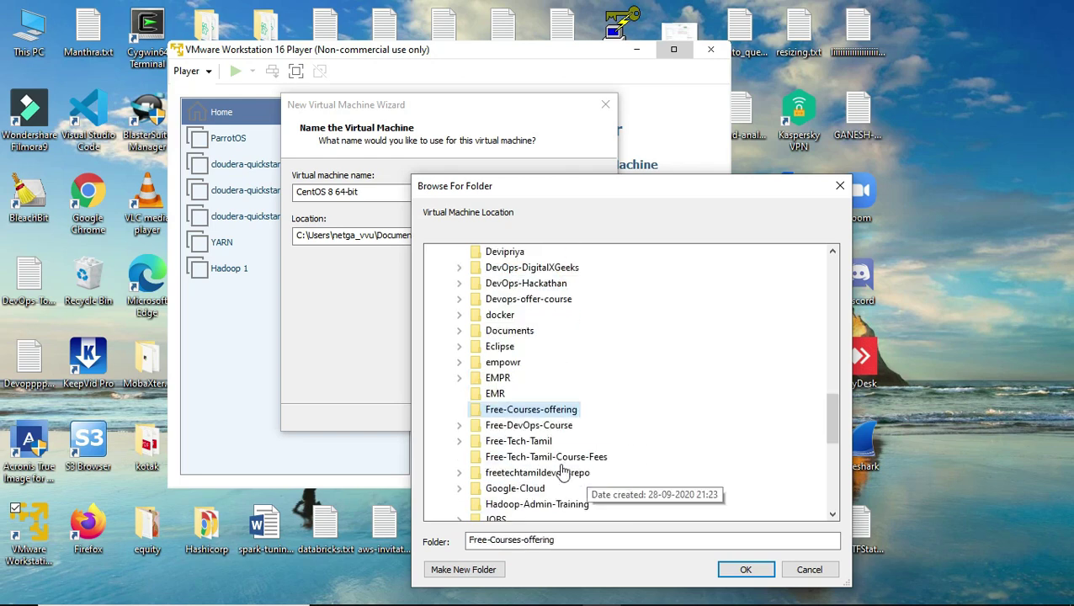
{"action": "double_click", "coordinate": [518, 441]}
{"action": "scroll", "coordinate": [720, 450], "scroll_direction": "down", "scroll_amount": 2}
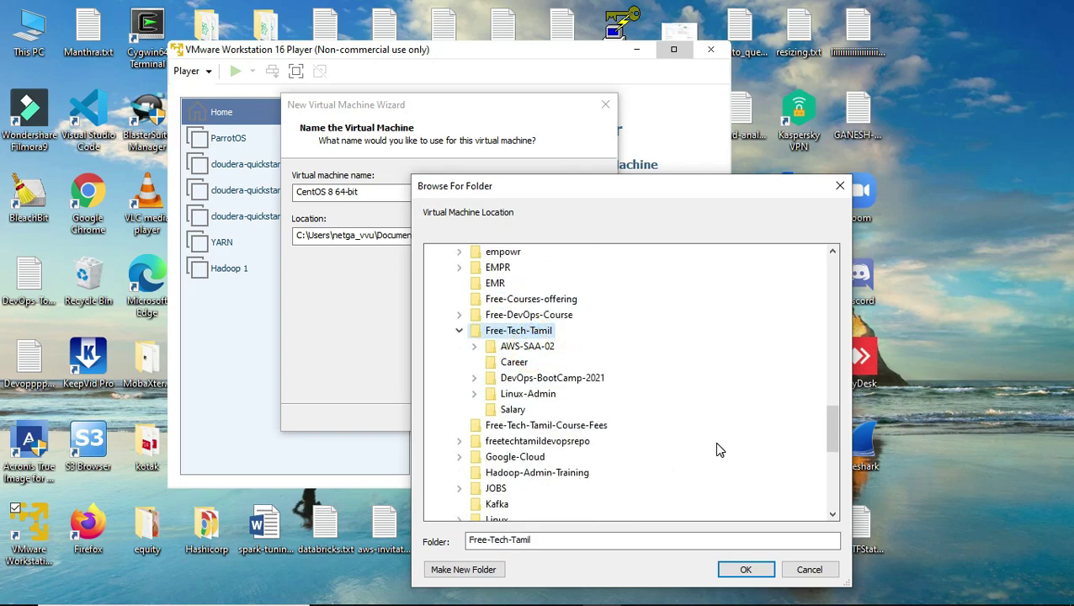
{"action": "double_click", "coordinate": [528, 393]}
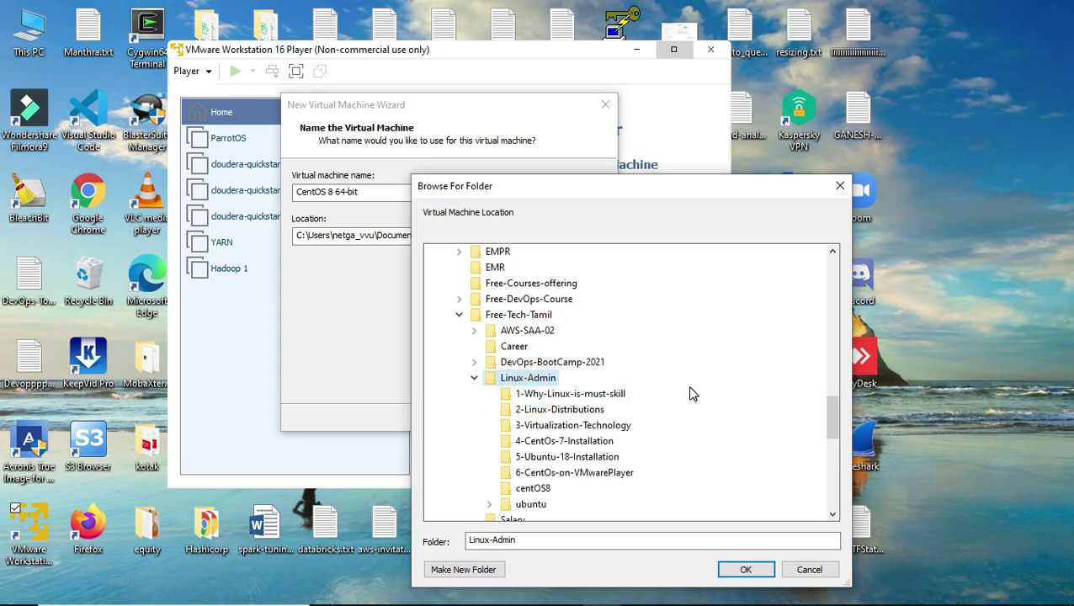
{"action": "scroll", "coordinate": [690, 393], "scroll_direction": "down", "scroll_amount": 2}
{"action": "left_click", "coordinate": [538, 393]}
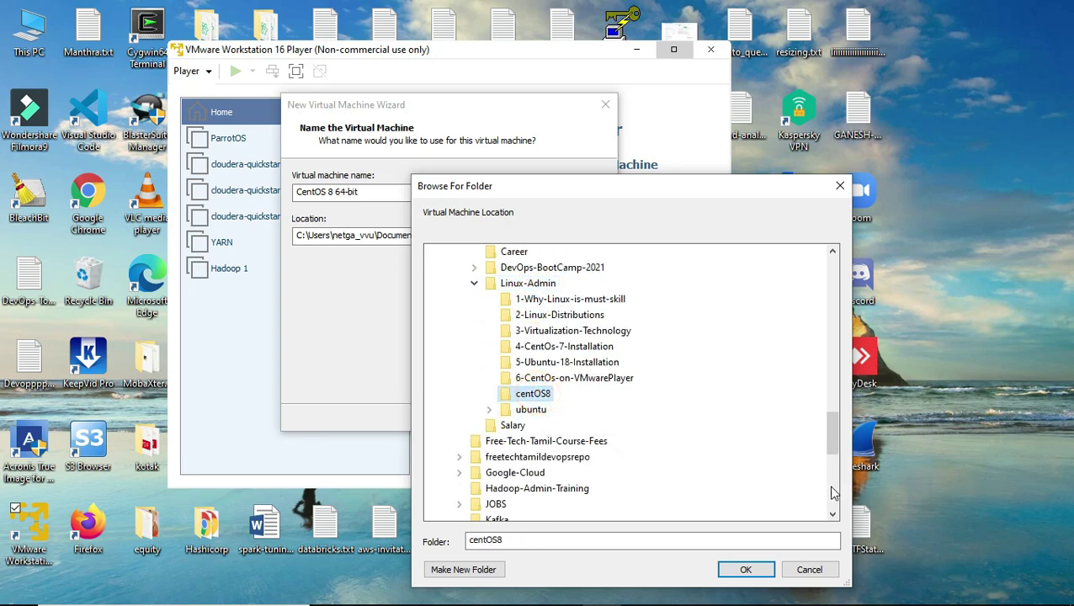
{"action": "left_click", "coordinate": [743, 569]}
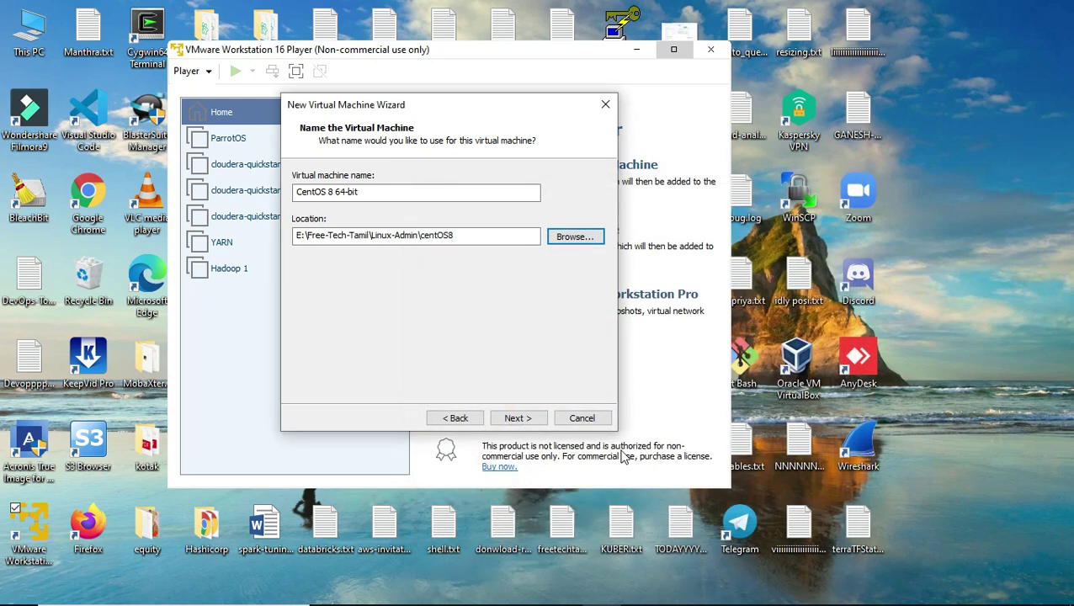
{"action": "left_click", "coordinate": [510, 417]}
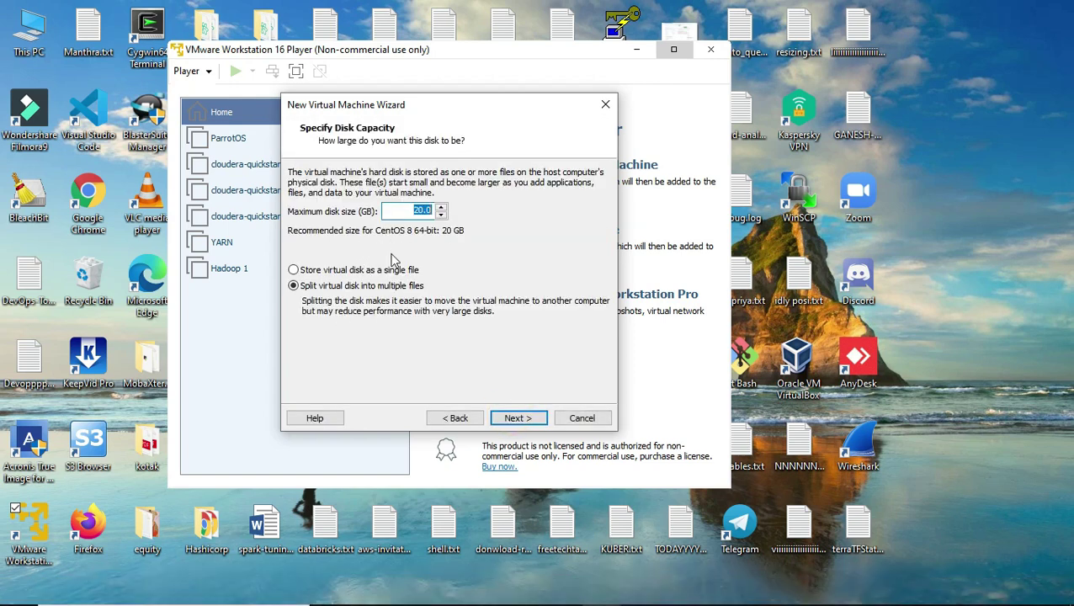
- Set the maximum disk size to 80 GB and store the virtual disk as a single file
{"action": "left_click", "coordinate": [353, 272]}
{"action": "double_click", "coordinate": [401, 209]}
{"action": "type", "text": "6"}
{"action": "left_click", "coordinate": [518, 418]}
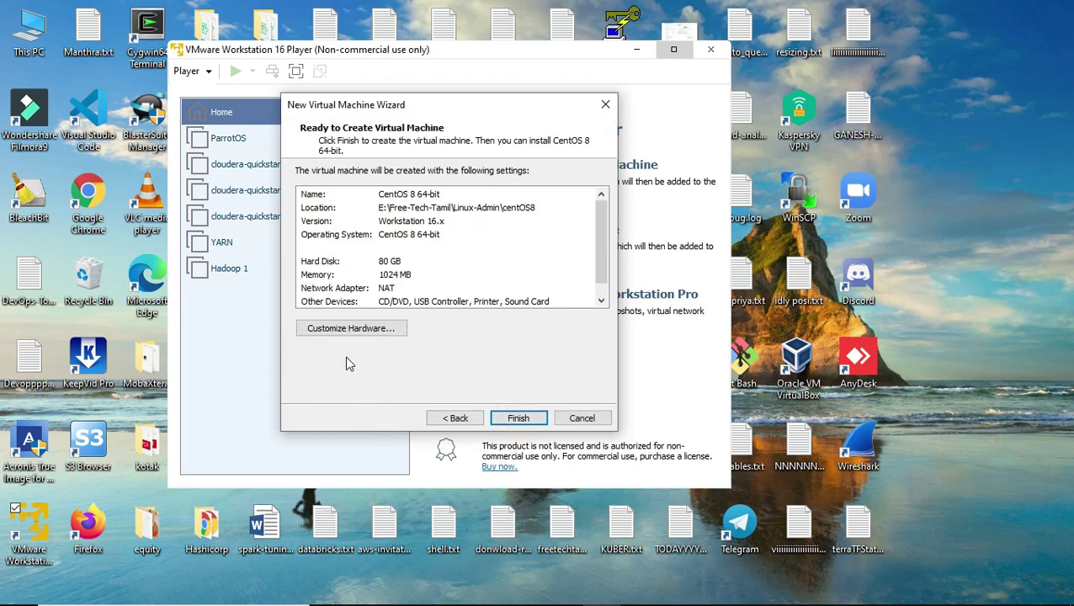
- Customize the virtual machine's hardware by raising its memory to about 4.3 GB
{"action": "left_click", "coordinate": [362, 331]}
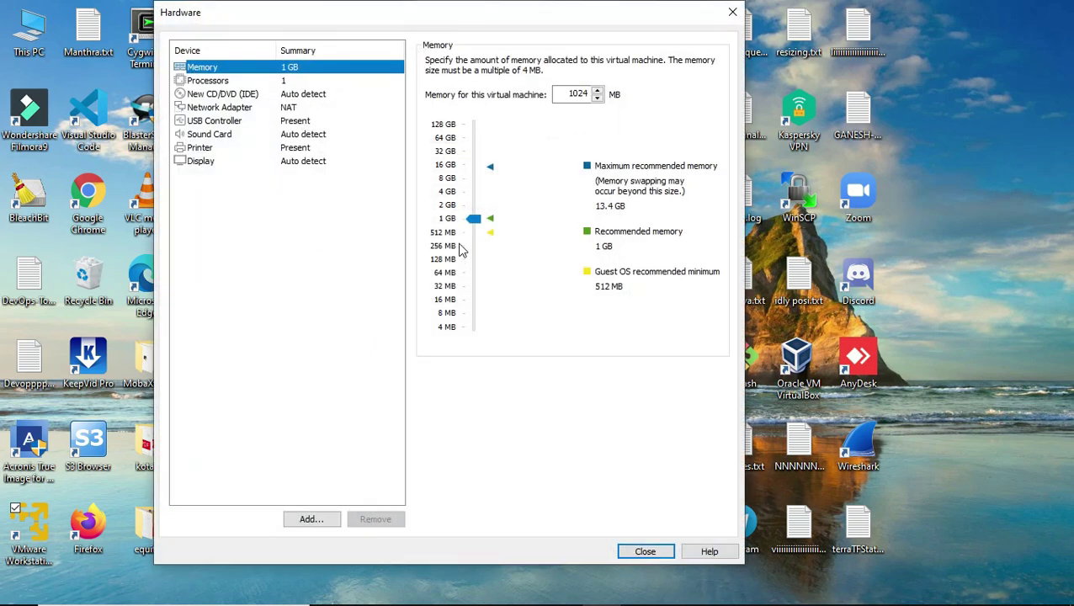
{"action": "left_click_drag", "start_coordinate": [475, 219], "coordinate": [476, 197]}
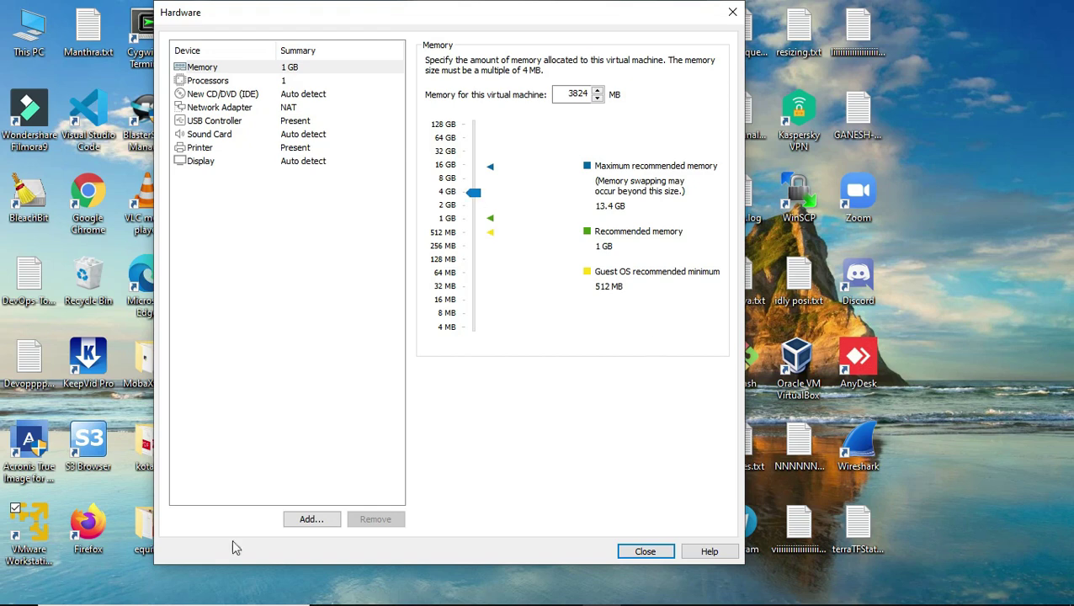
{"action": "left_click", "coordinate": [473, 193]}
{"action": "left_click_drag", "start_coordinate": [472, 193], "coordinate": [472, 192]}
- Set the number of processor cores to 2 and finish creating the virtual machine
{"action": "left_click", "coordinate": [189, 80]}
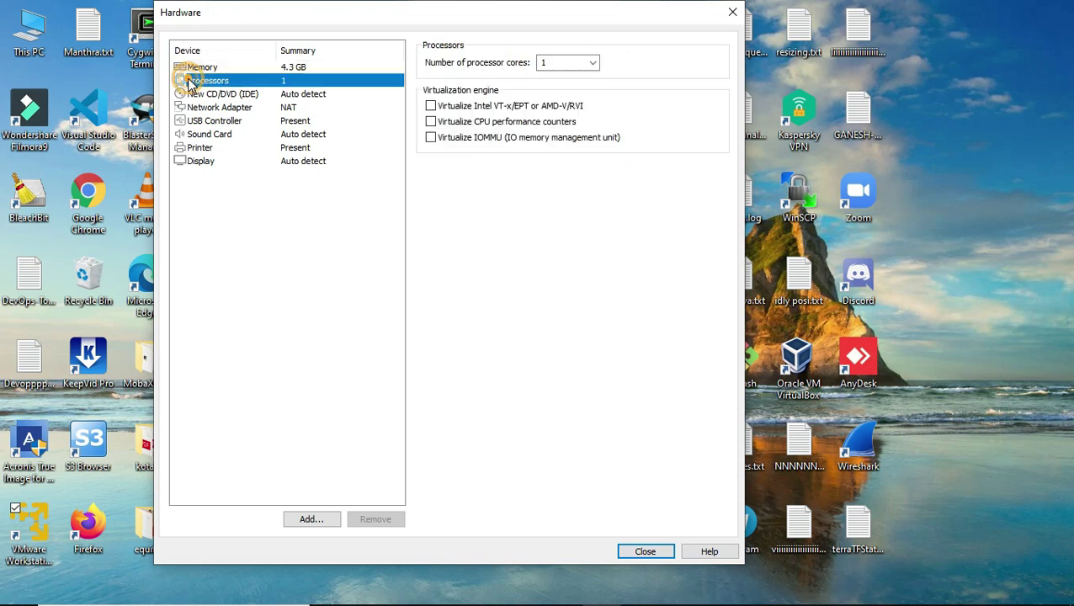
{"action": "left_click", "coordinate": [592, 63]}
{"action": "left_click", "coordinate": [551, 93]}
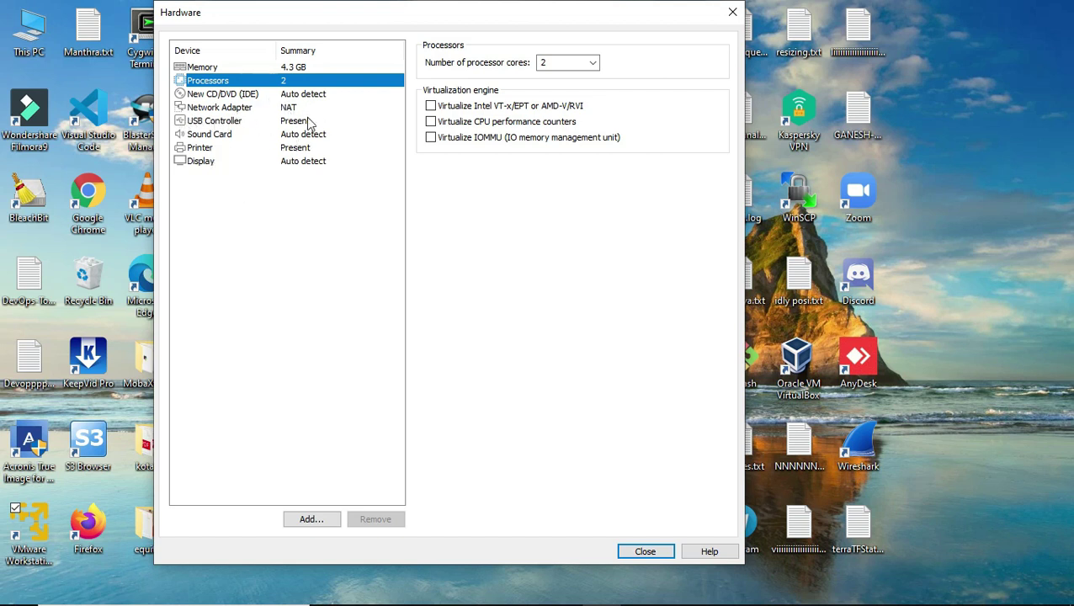
{"action": "left_click", "coordinate": [650, 553]}
{"action": "left_click", "coordinate": [515, 418]}
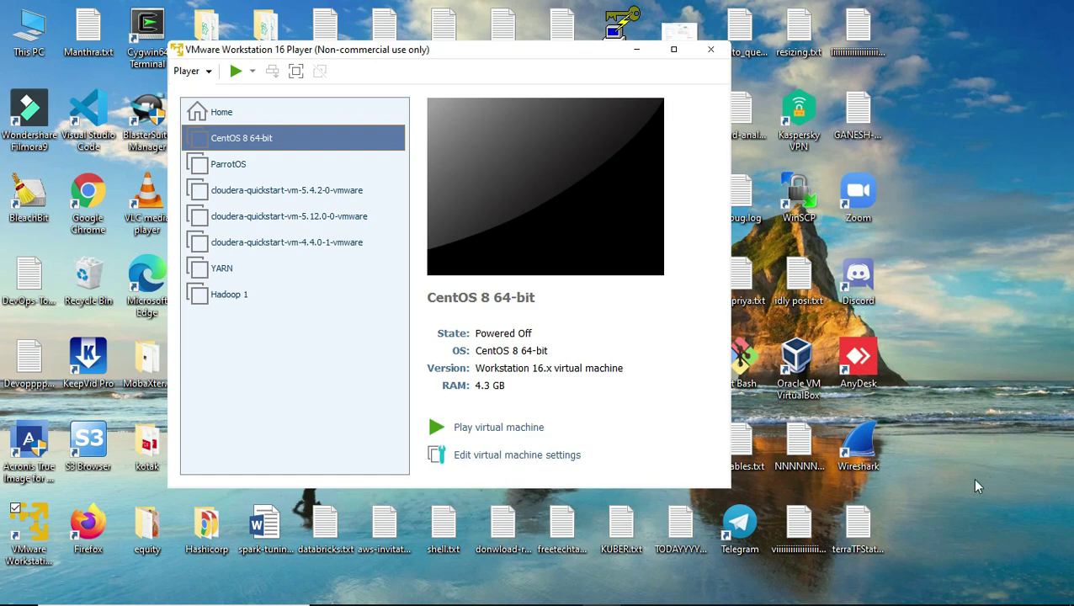
- Switch to Chrome and go back from the CentOS Mirrors List to the Google results for "centos 8 iso download"
{"action": "left_click", "coordinate": [636, 50]}
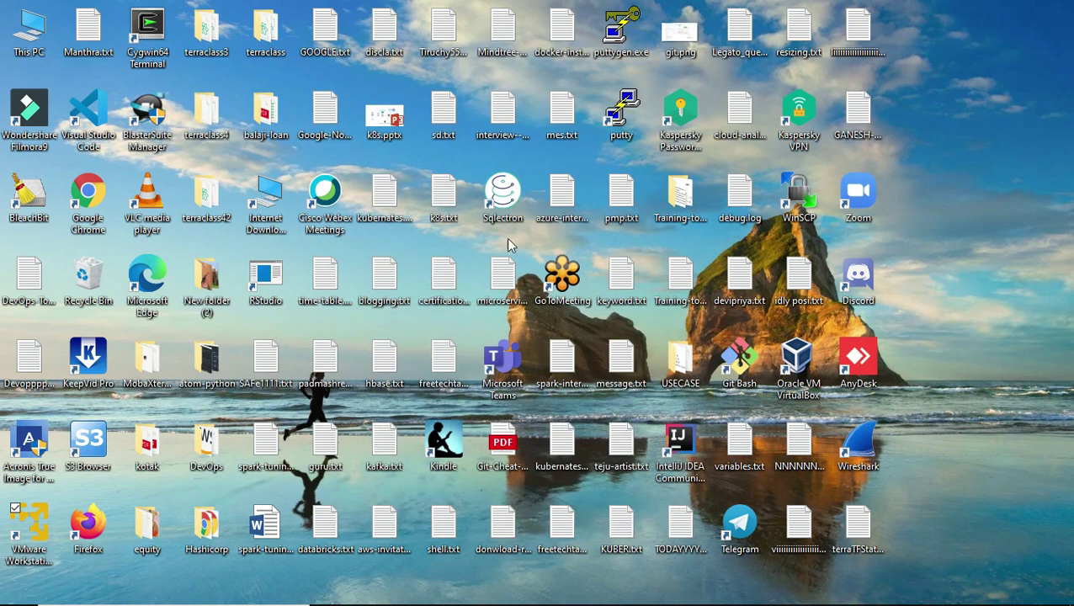
{"action": "left_click", "coordinate": [407, 590]}
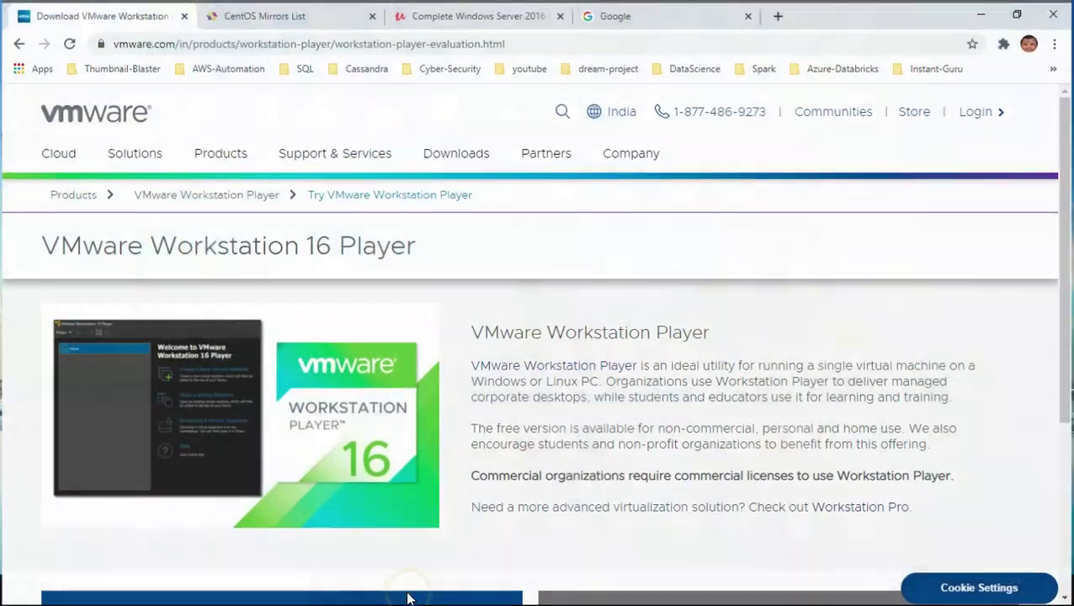
{"action": "left_click", "coordinate": [277, 19]}
{"action": "left_click", "coordinate": [15, 44]}
{"action": "left_click", "coordinate": [16, 42]}
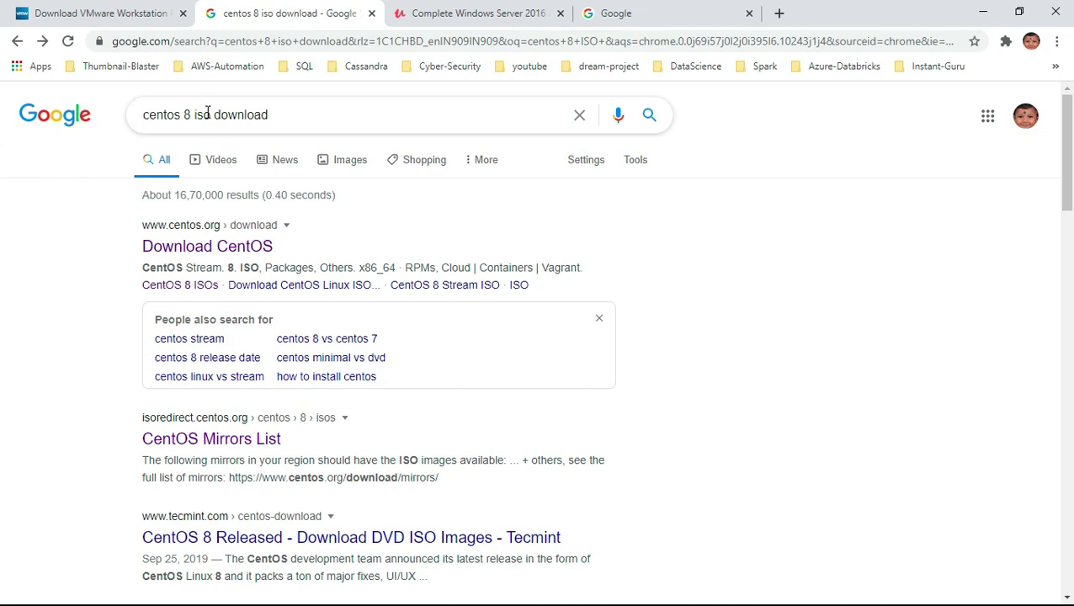
{"action": "left_click_drag", "start_coordinate": [282, 114], "coordinate": [101, 135]}
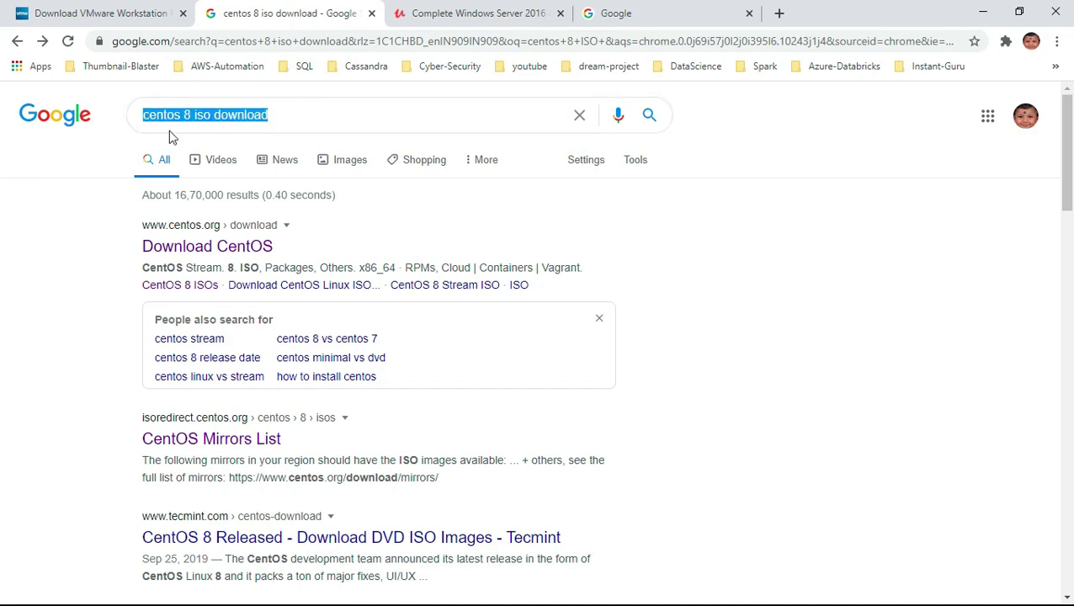
{"action": "left_click", "coordinate": [299, 110]}
{"action": "left_click", "coordinate": [328, 108]}
{"action": "left_click", "coordinate": [891, 189]}
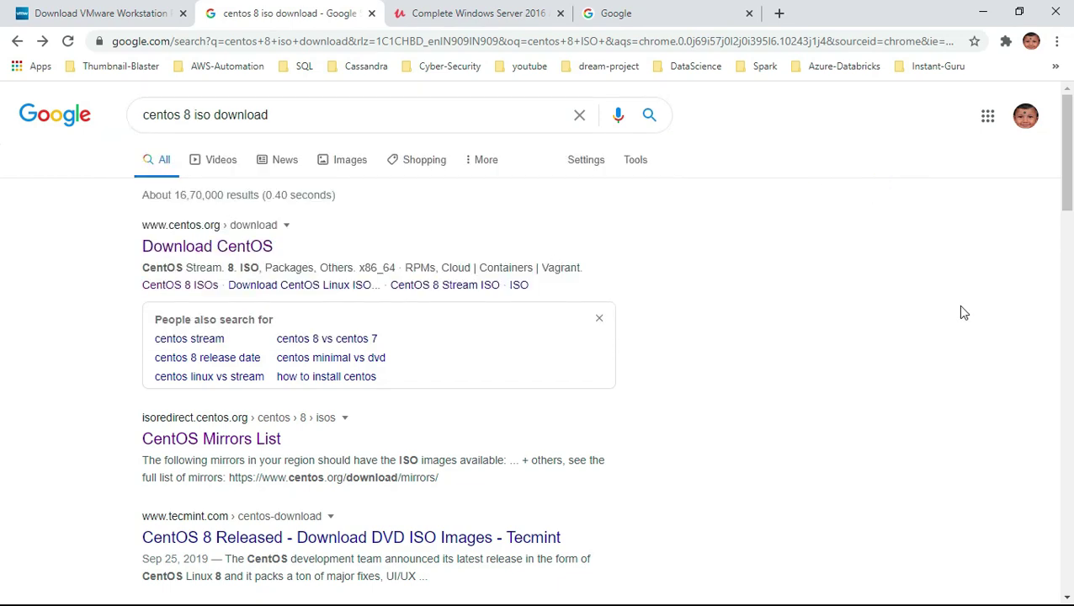
- Open the CentOS Linux 8 x86_64 ISO listing on the centos.mirrors.estointernet.in mirror and check the file size of CentOS-8.3.2011-x86_64-dvd1.iso
{"action": "left_click", "coordinate": [225, 247]}
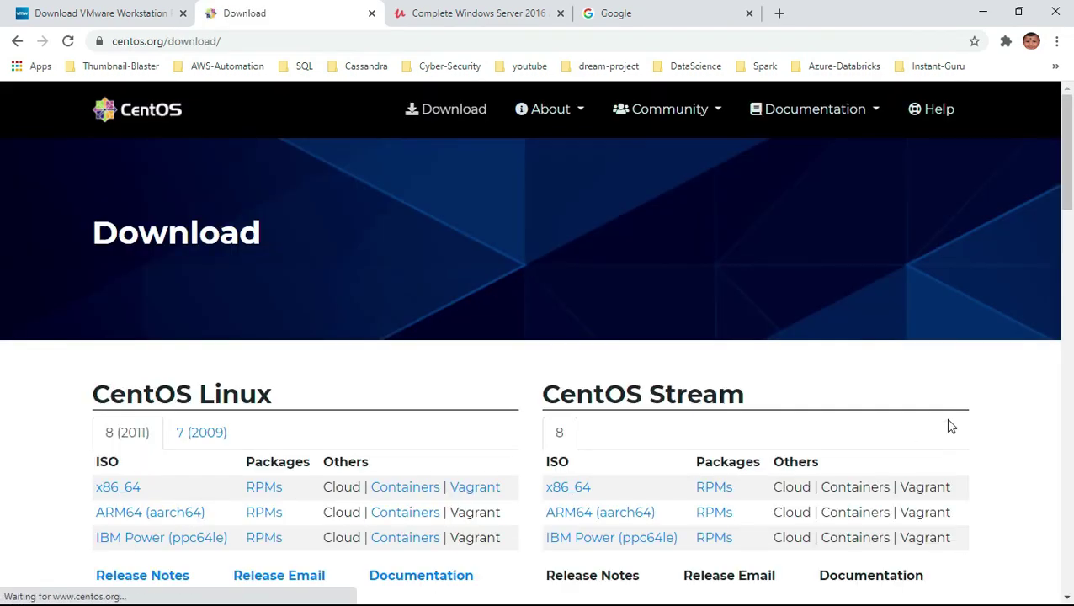
{"action": "scroll", "coordinate": [808, 551], "scroll_direction": "down", "scroll_amount": 2}
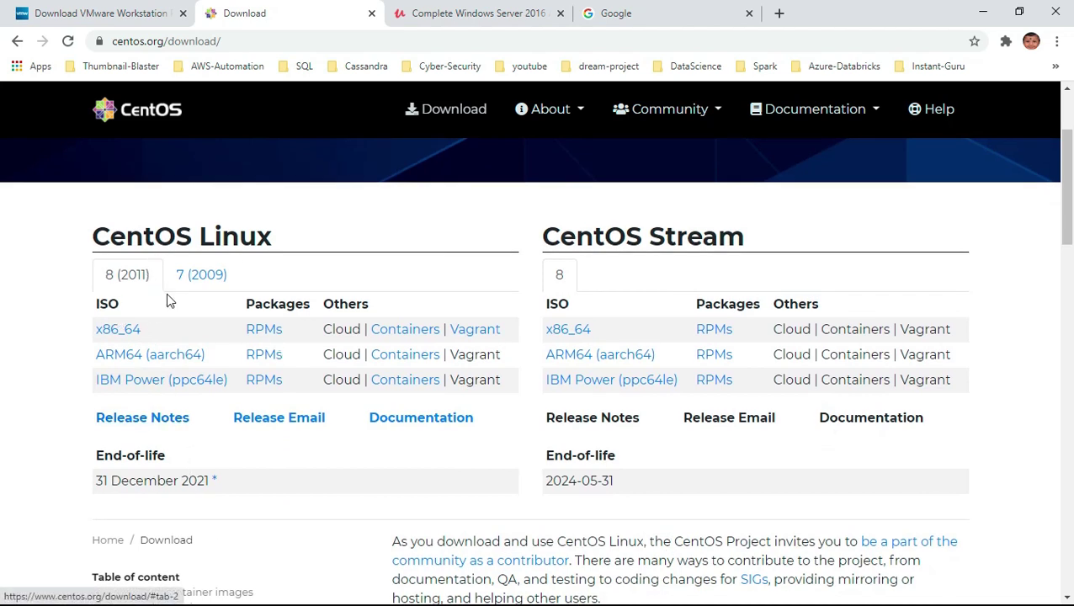
{"action": "left_click", "coordinate": [124, 332]}
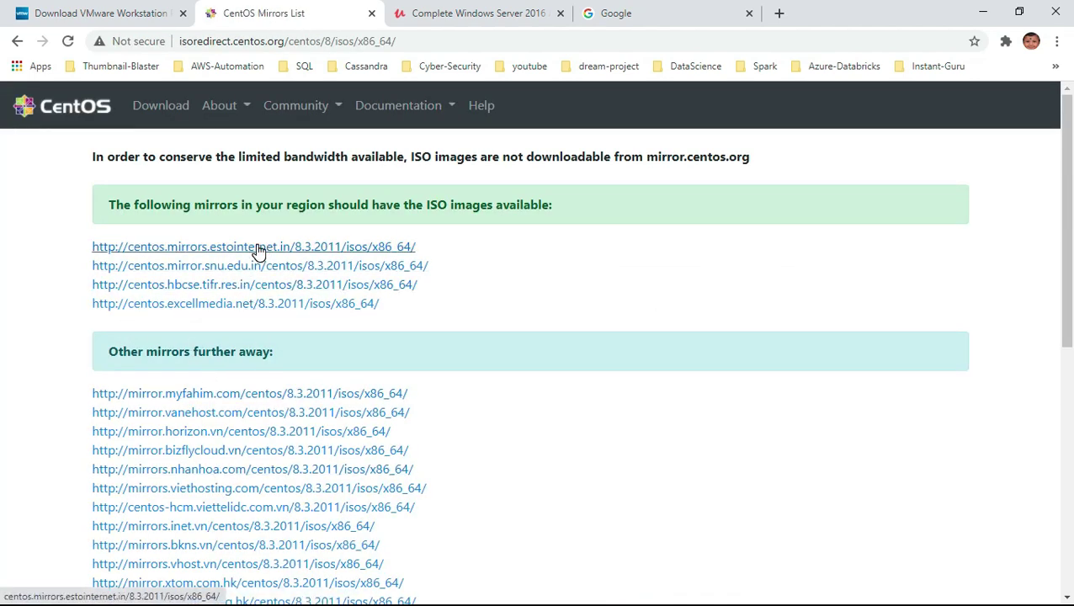
{"action": "left_click", "coordinate": [260, 248]}
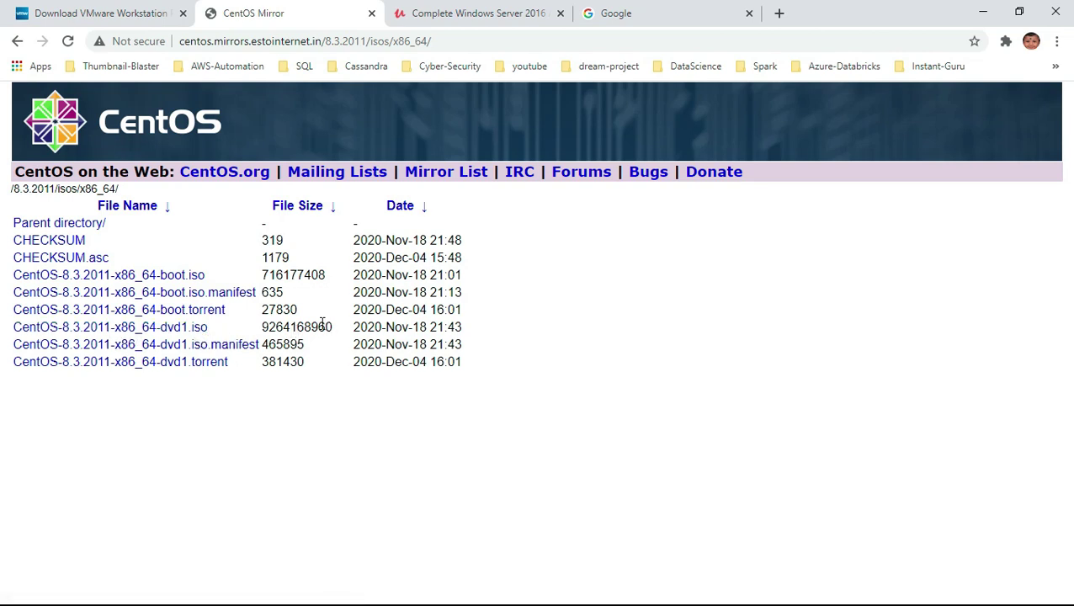
{"action": "left_click_drag", "start_coordinate": [334, 333], "coordinate": [262, 328]}
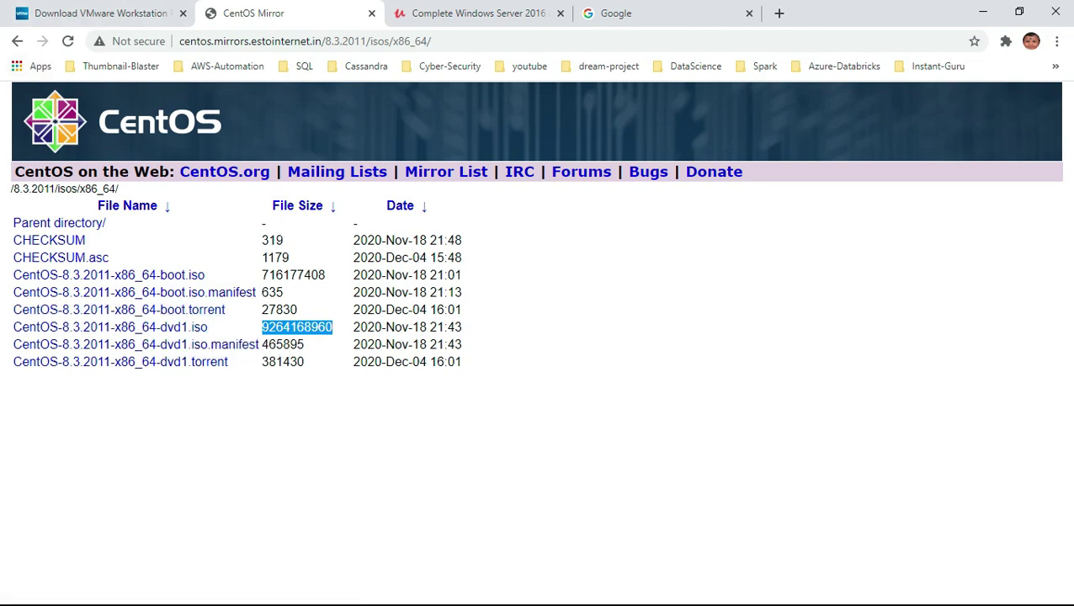
- Switch to VMware Workstation Player and set the CentOS 8 64-bit machine's CD/DVD drive to use the ISO image CentOS-8.3.2011-x86_64-dvd1.iso
{"action": "left_click", "coordinate": [982, 13]}
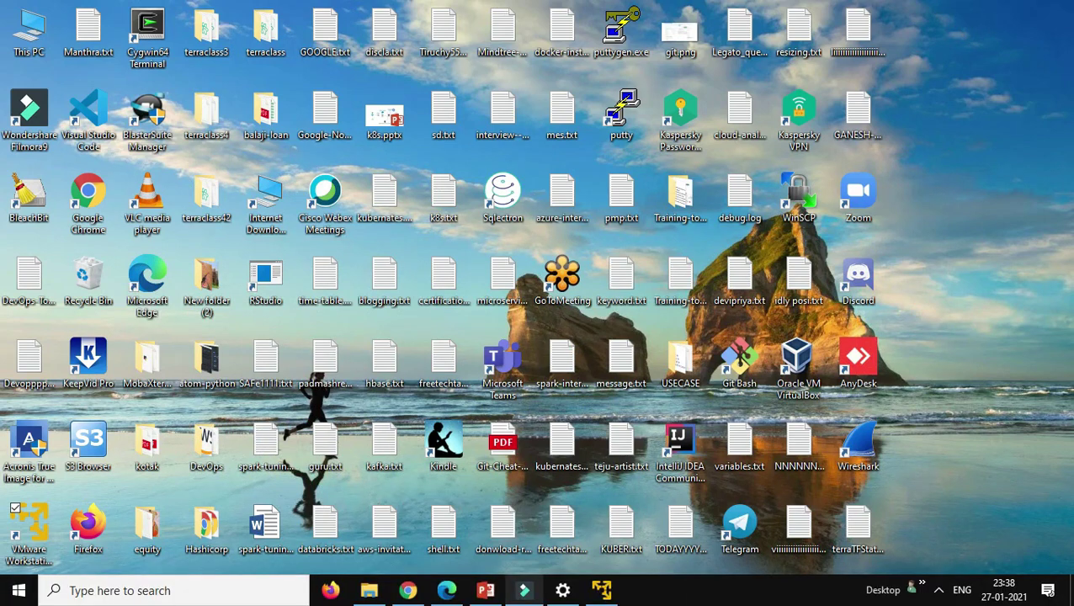
{"action": "left_click", "coordinate": [603, 588]}
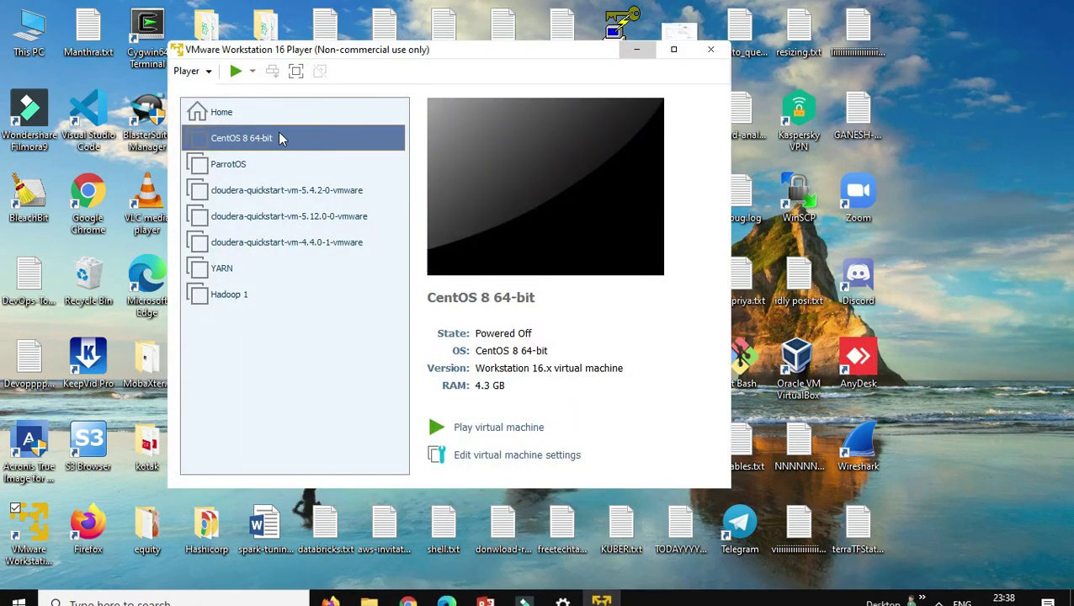
{"action": "left_click", "coordinate": [505, 461]}
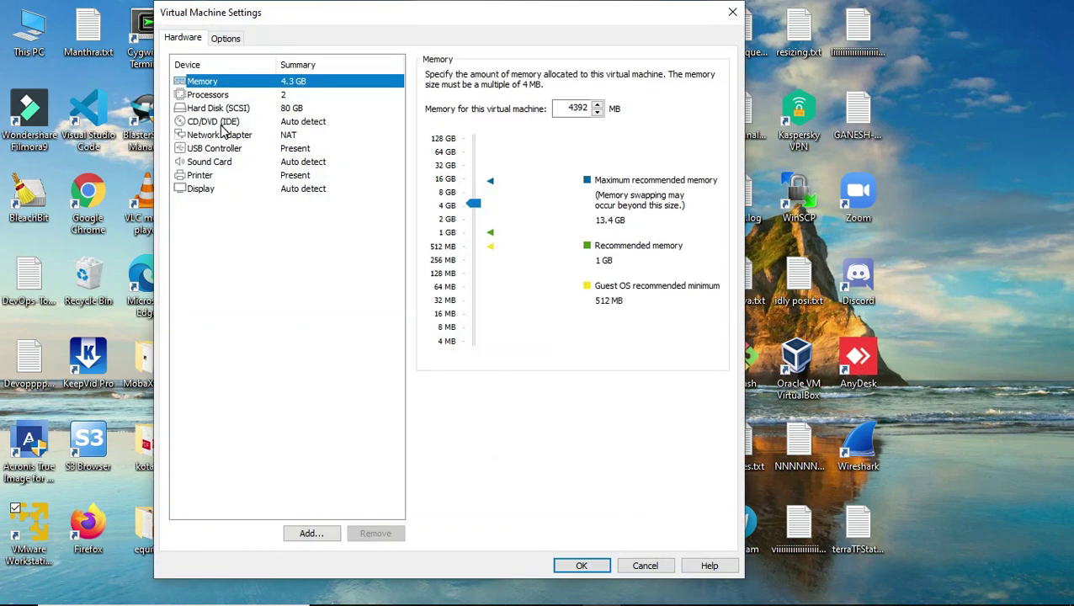
{"action": "left_click", "coordinate": [221, 124]}
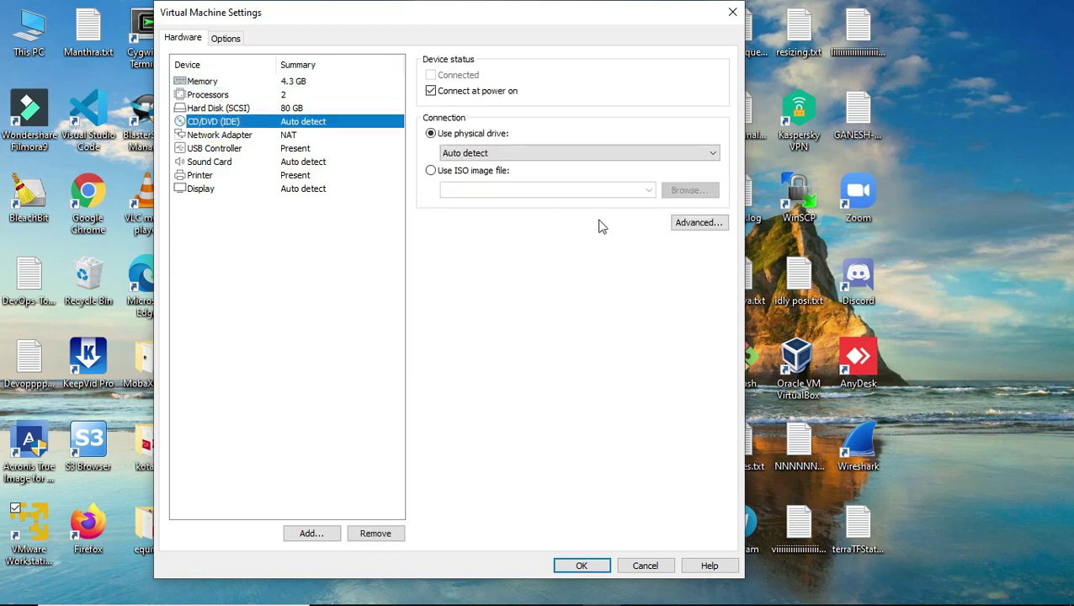
{"action": "left_click", "coordinate": [432, 172]}
{"action": "left_click", "coordinate": [688, 192]}
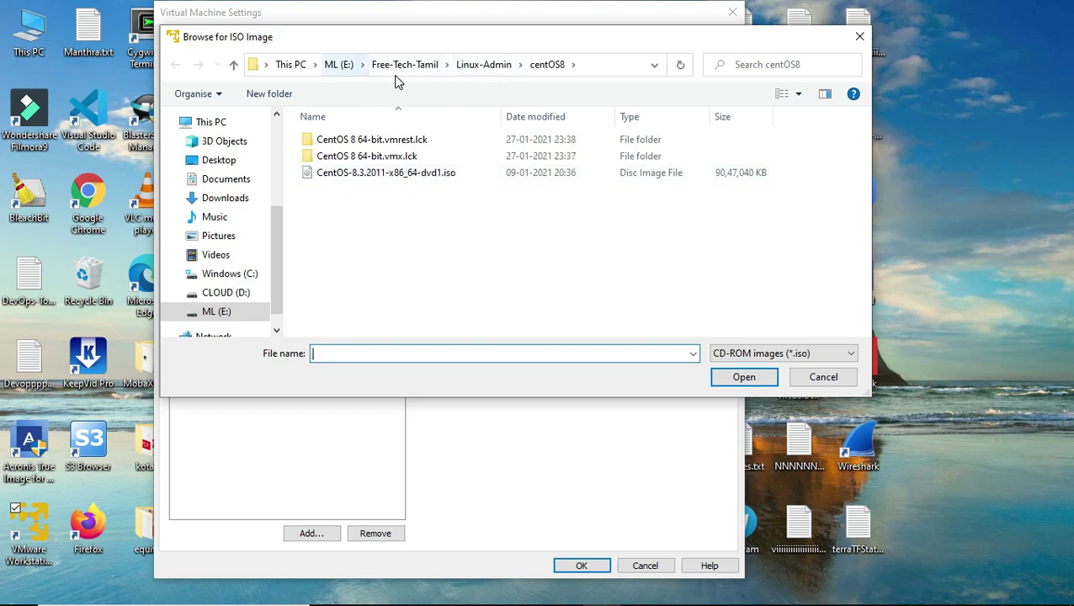
{"action": "left_click", "coordinate": [362, 175]}
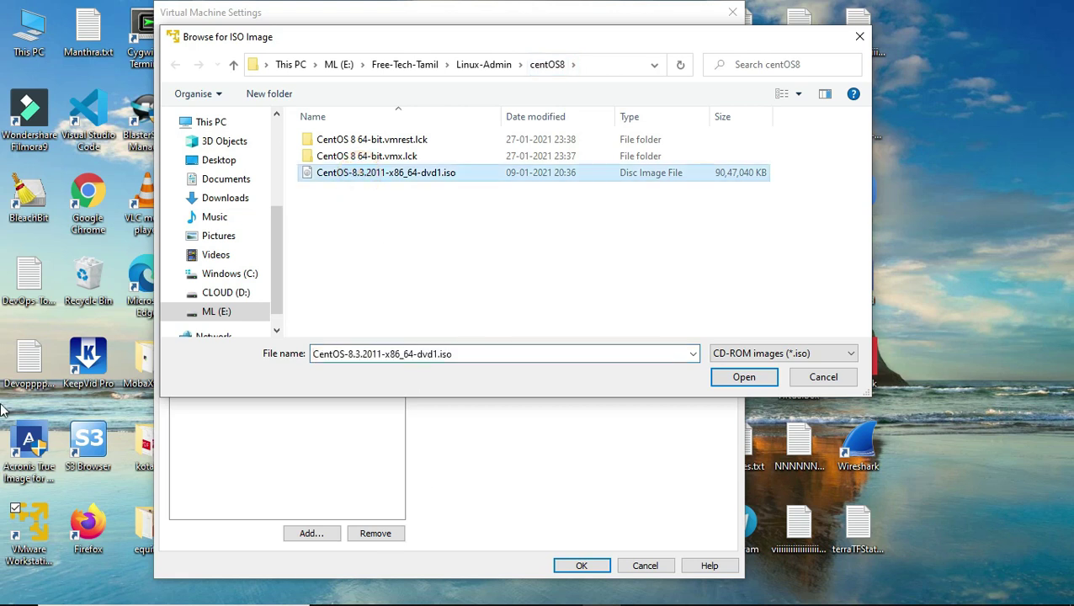
{"action": "left_click", "coordinate": [748, 378]}
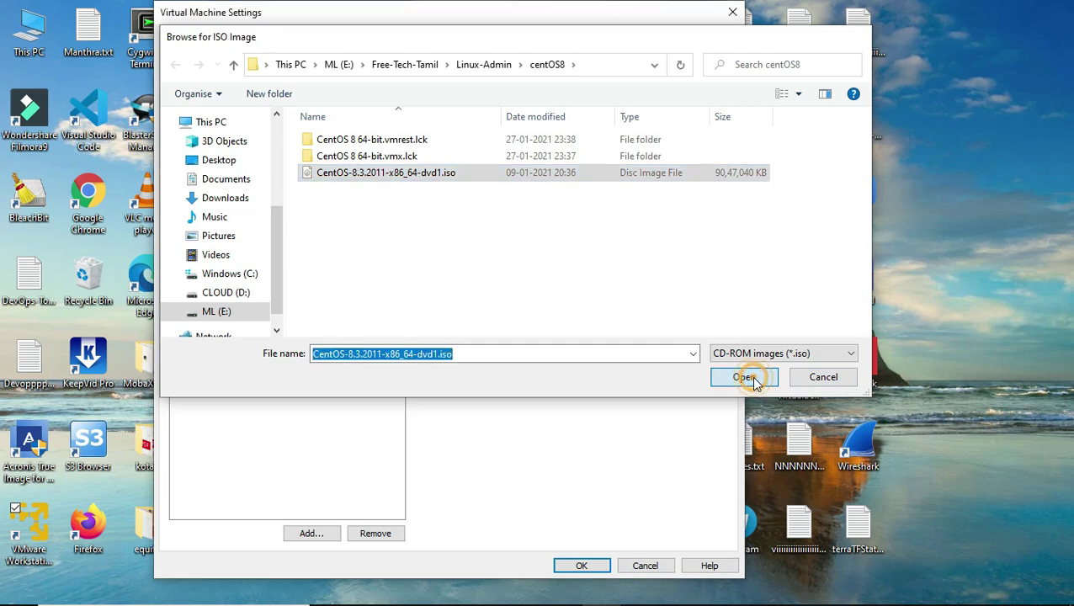
{"action": "left_click", "coordinate": [581, 567]}
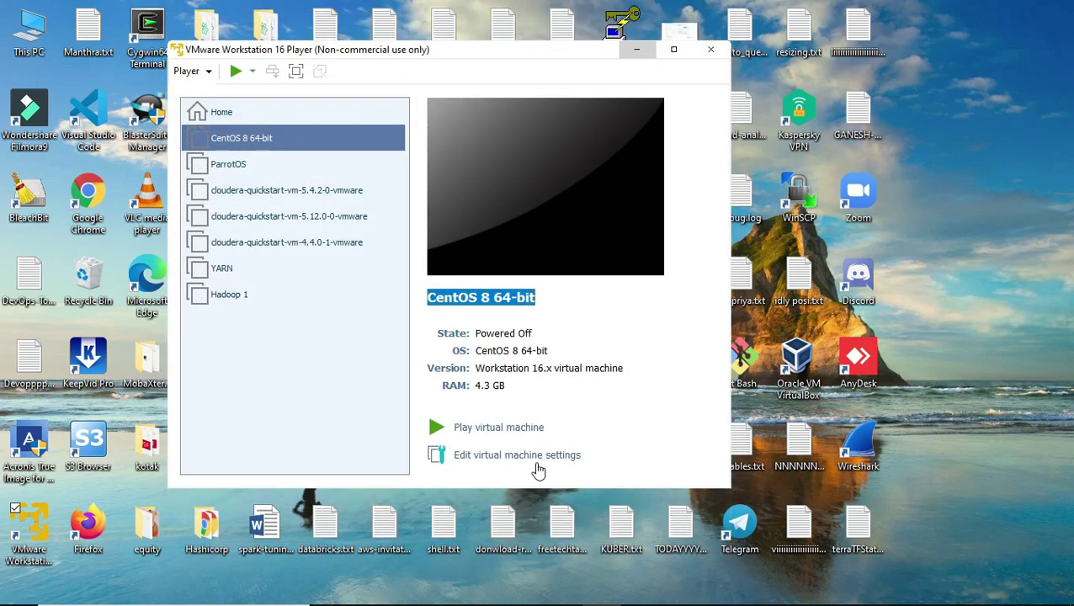
- Power on the CentOS 8 64-bit virtual machine and start Install CentOS Linux 8 from its boot menu
{"action": "left_click", "coordinate": [495, 429]}
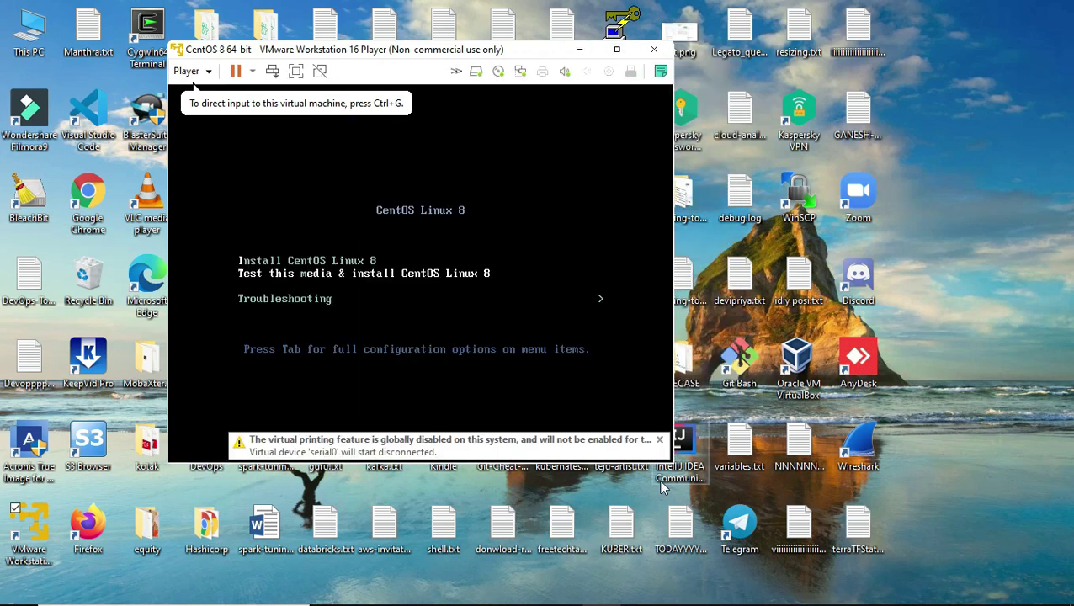
{"action": "left_click", "coordinate": [659, 439]}
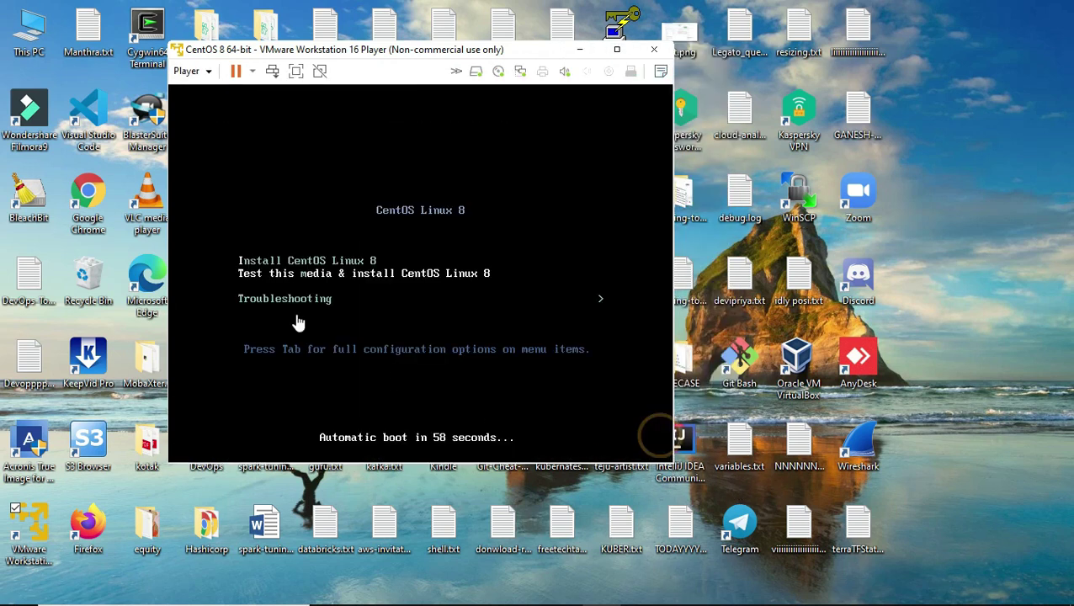
{"action": "left_click", "coordinate": [331, 270]}
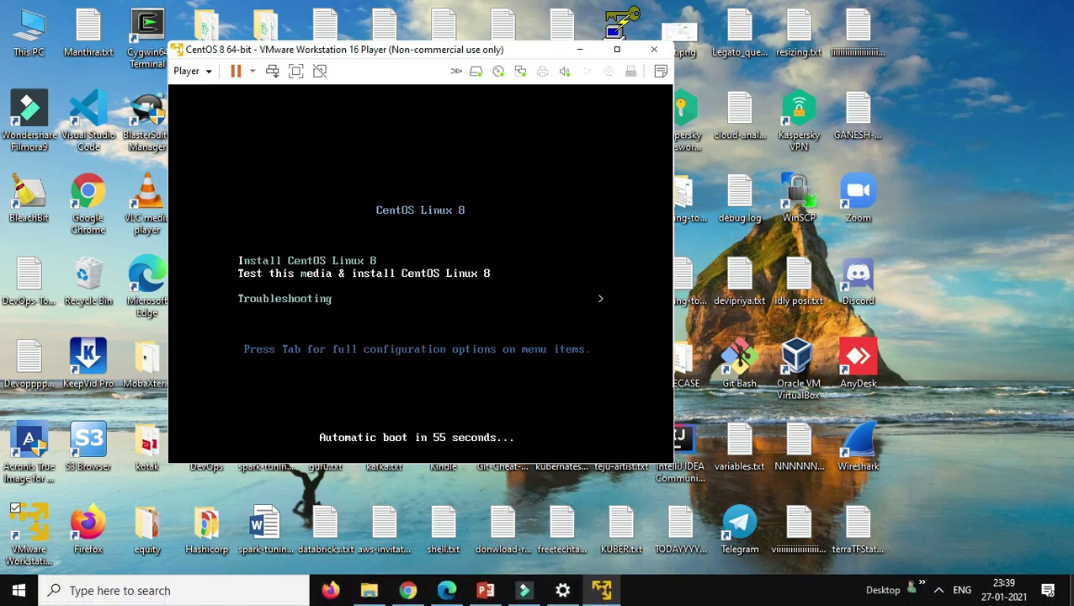
{"action": "left_click", "coordinate": [310, 262]}
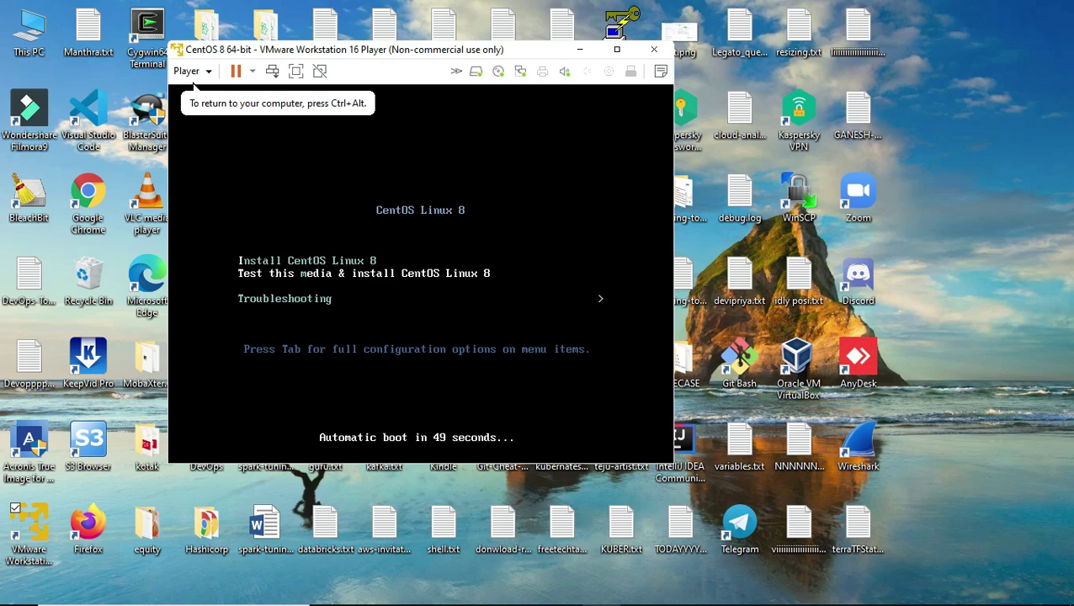
{"action": "key", "text": "Up"}
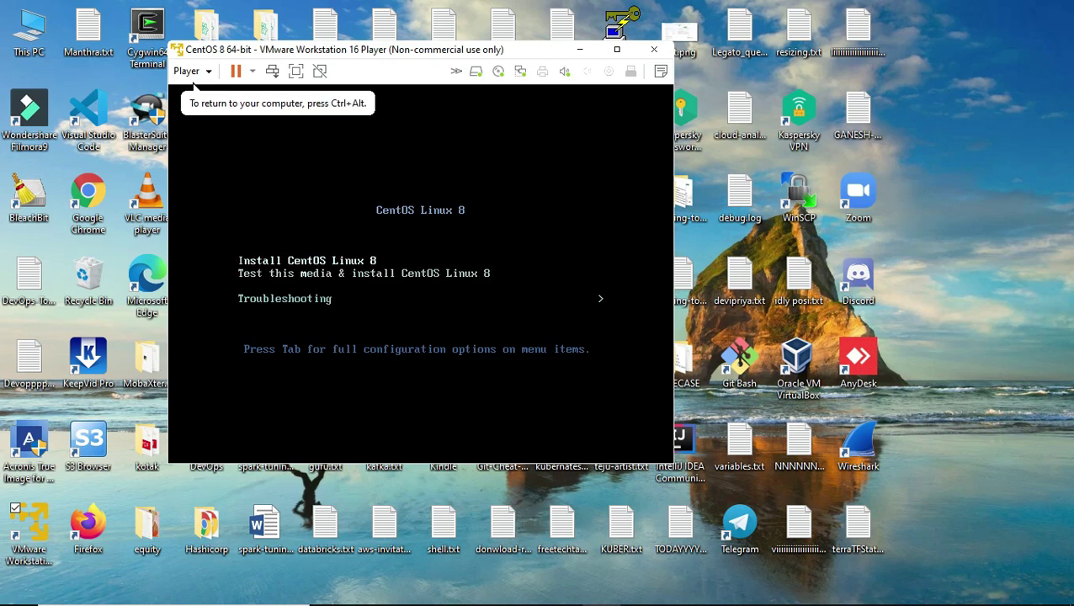
{"action": "key", "text": "Return"}
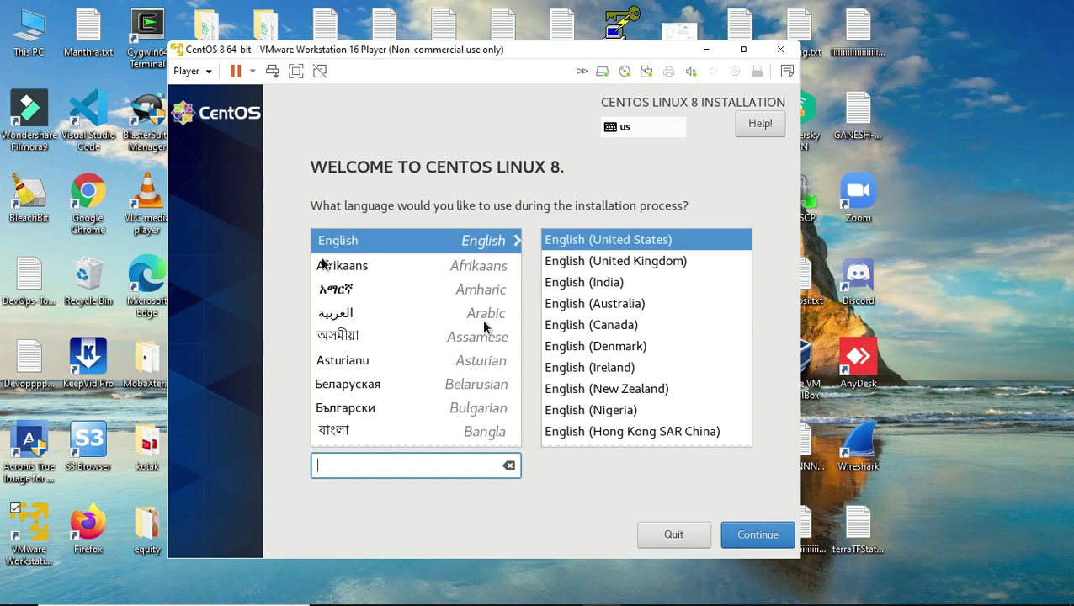
- Accept English (United States) as the installation language and continue to the installation summary
{"action": "left_click", "coordinate": [749, 537]}
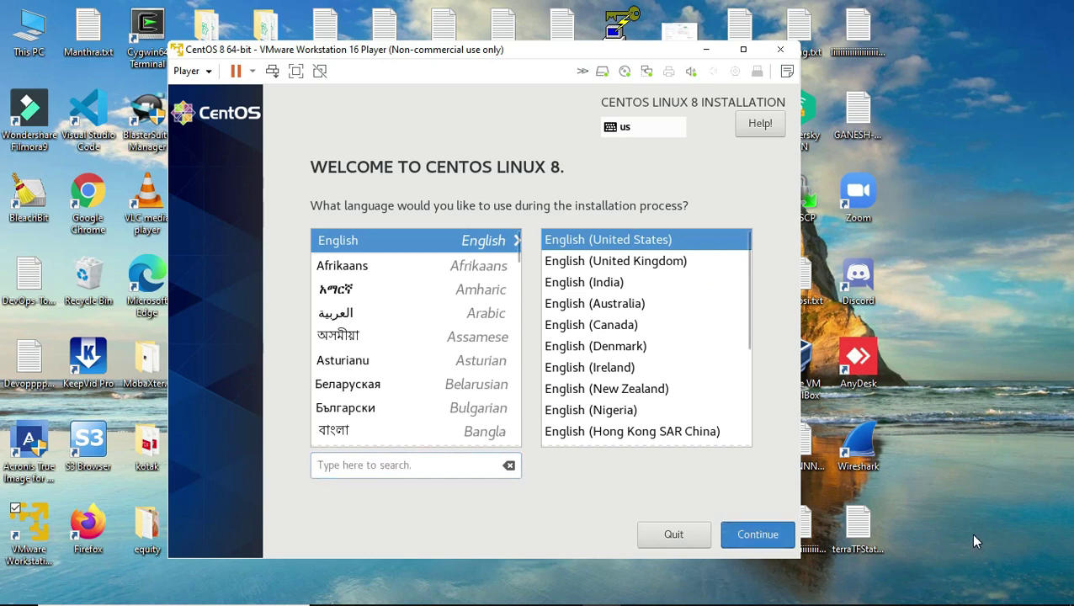
{"action": "left_click", "coordinate": [757, 541]}
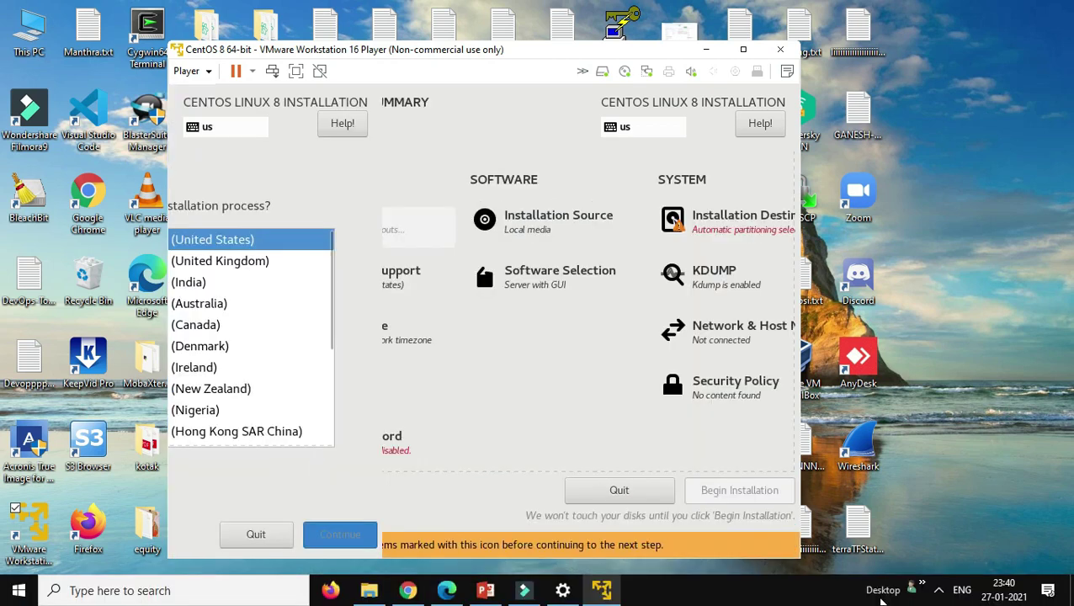